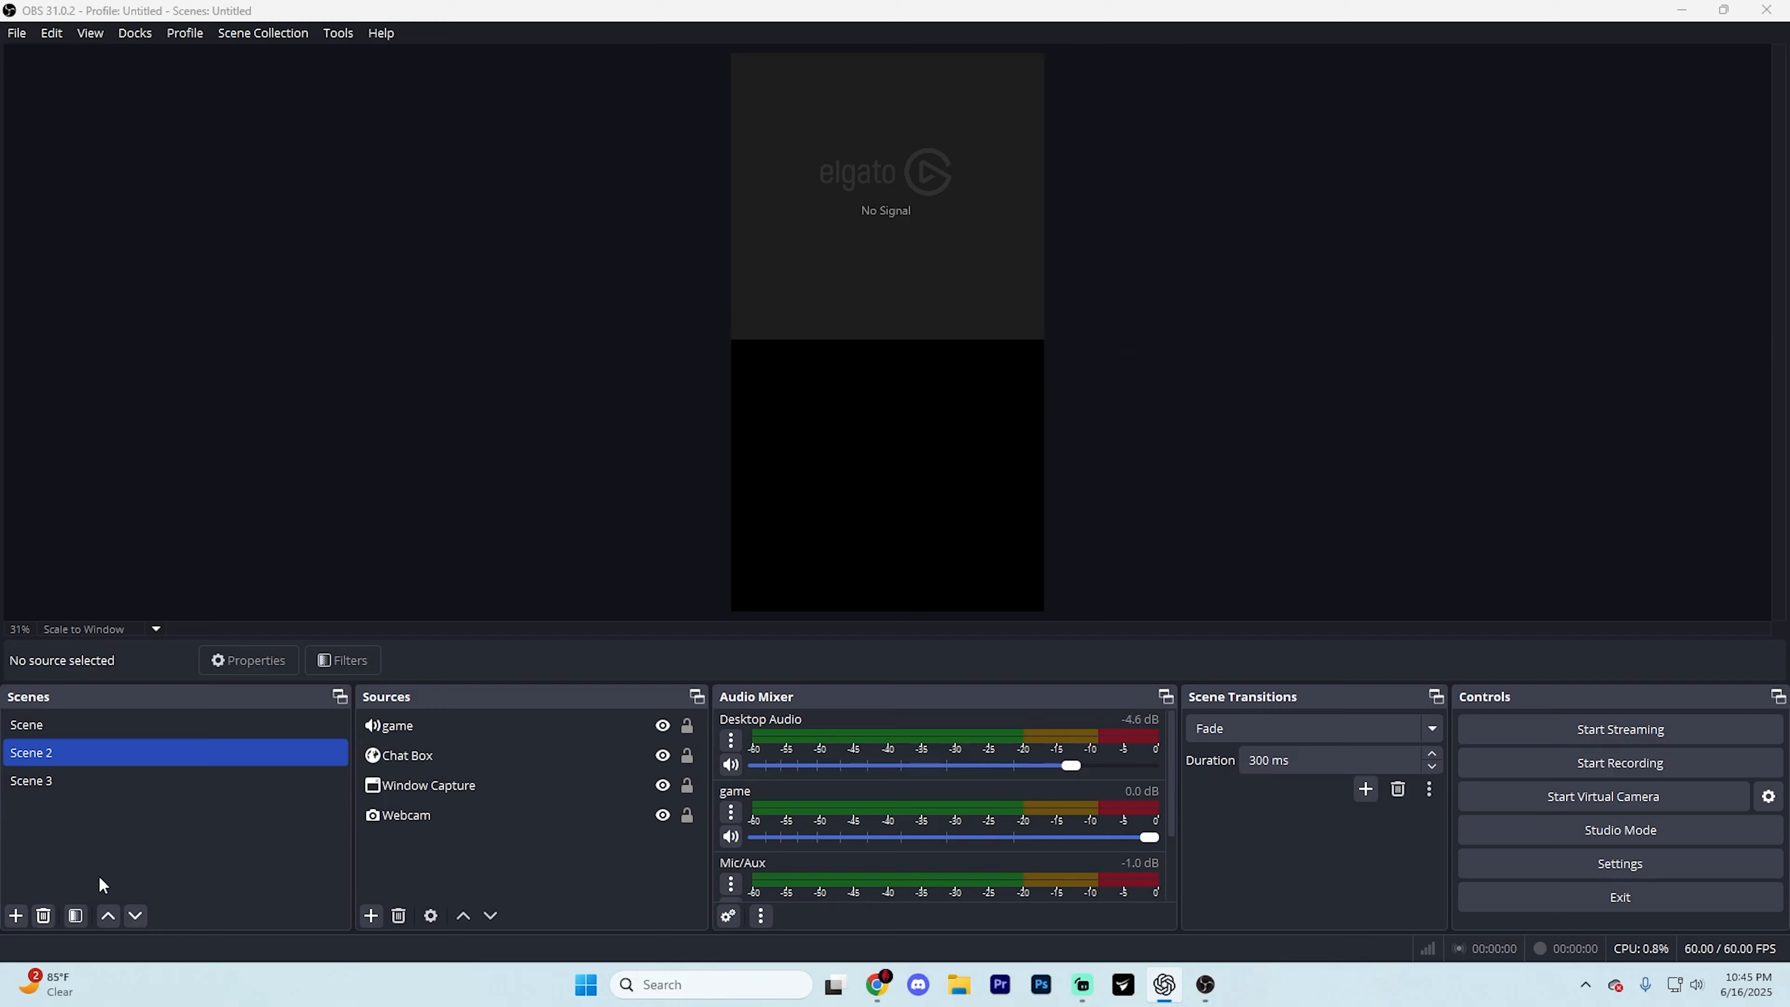
Step: Add a new scene, keeping the suggested name
{"action": "left_click", "coordinate": [15, 915]}
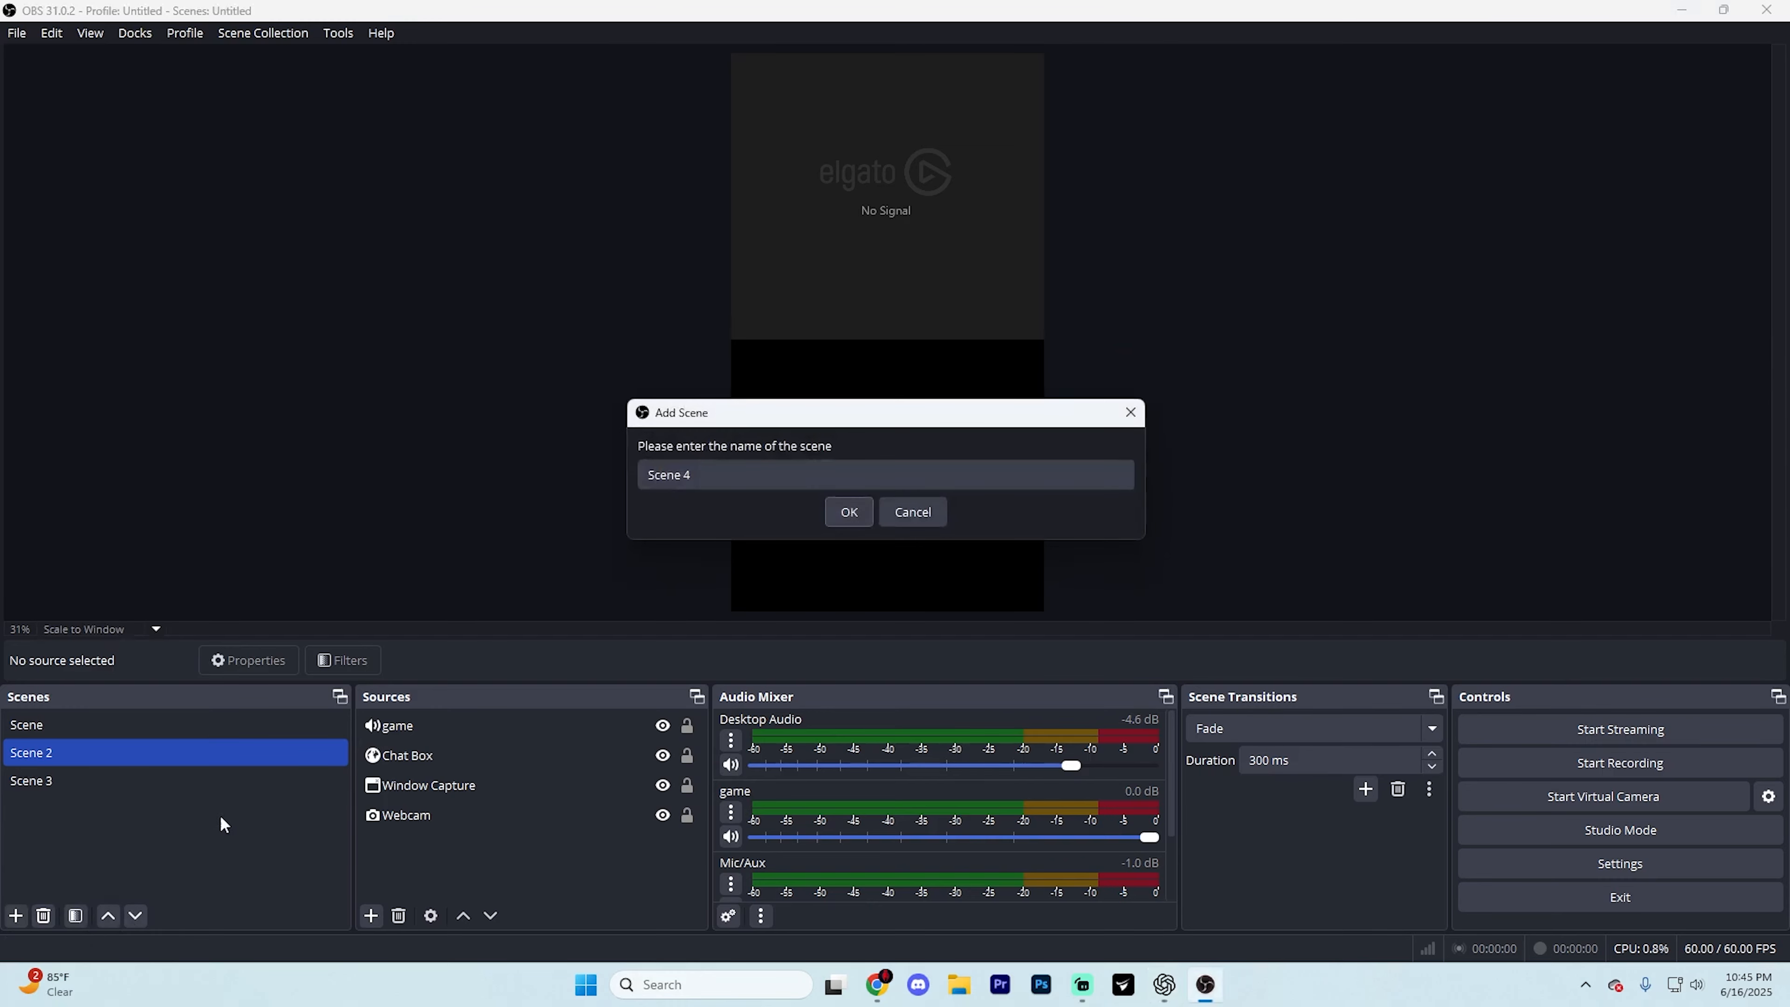
{"action": "left_click", "coordinate": [836, 516]}
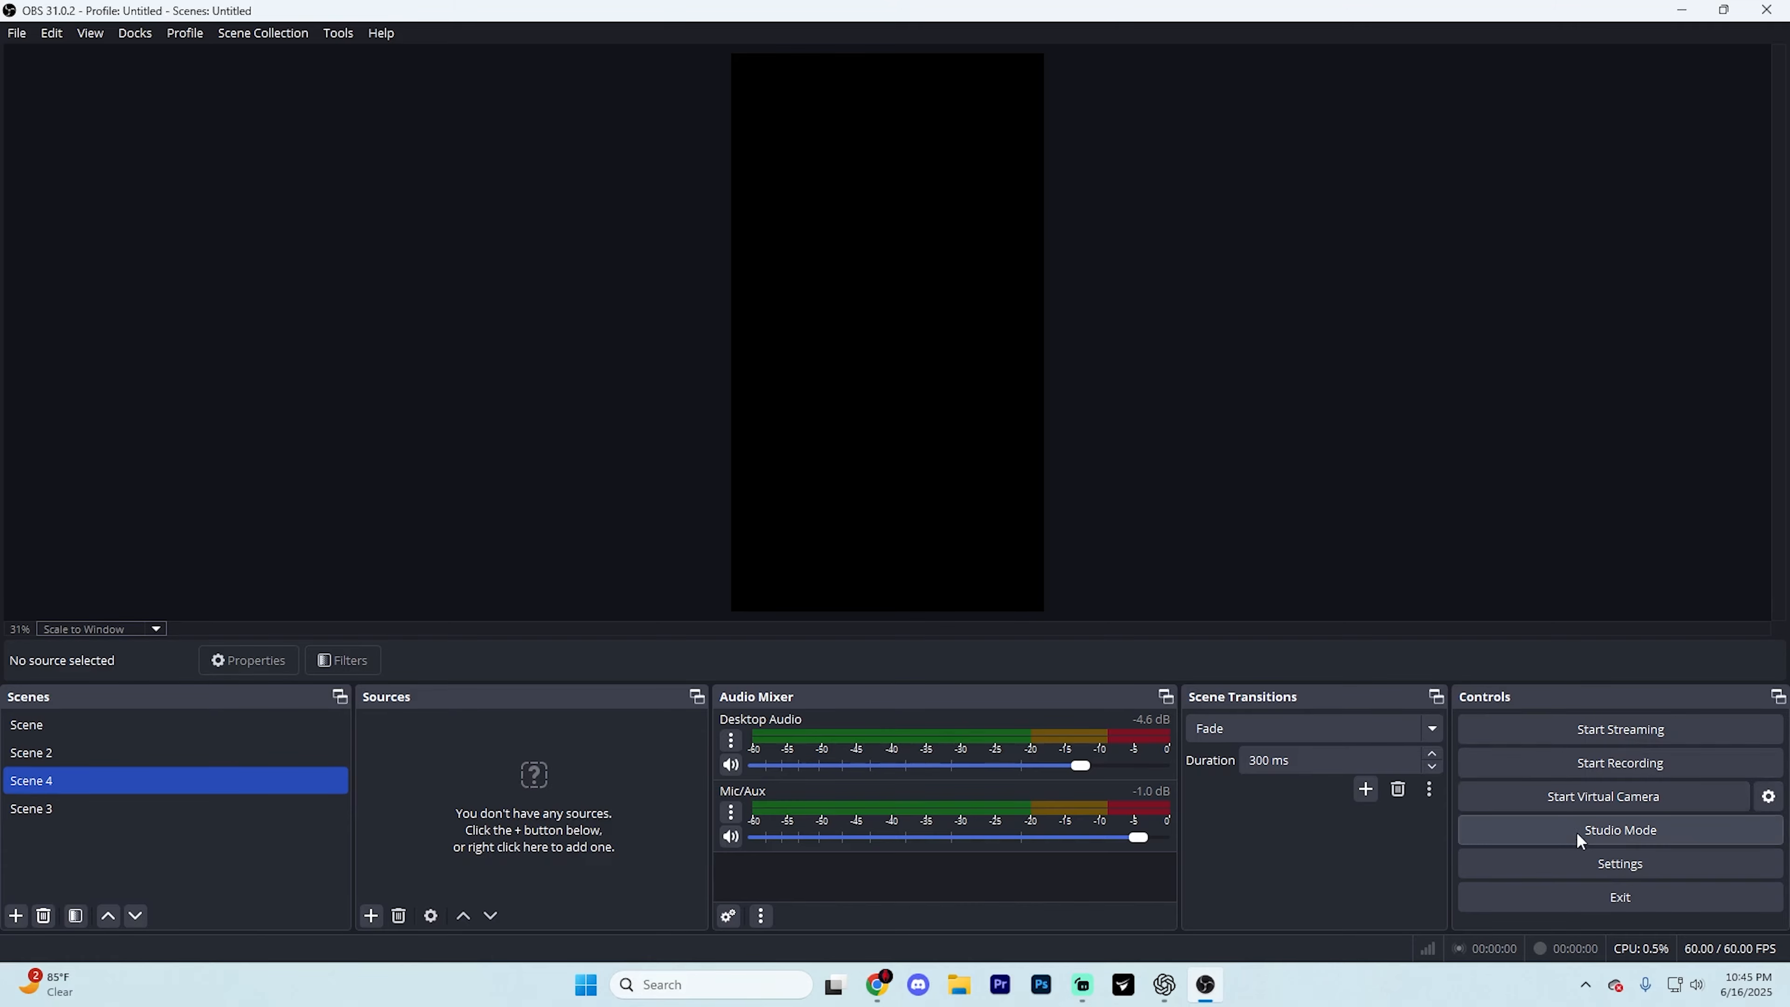
Step: Examine the streaming encoder options of the Advanced output mode in the output settings, and return the output mode to Simple
{"action": "left_click", "coordinate": [1597, 862]}
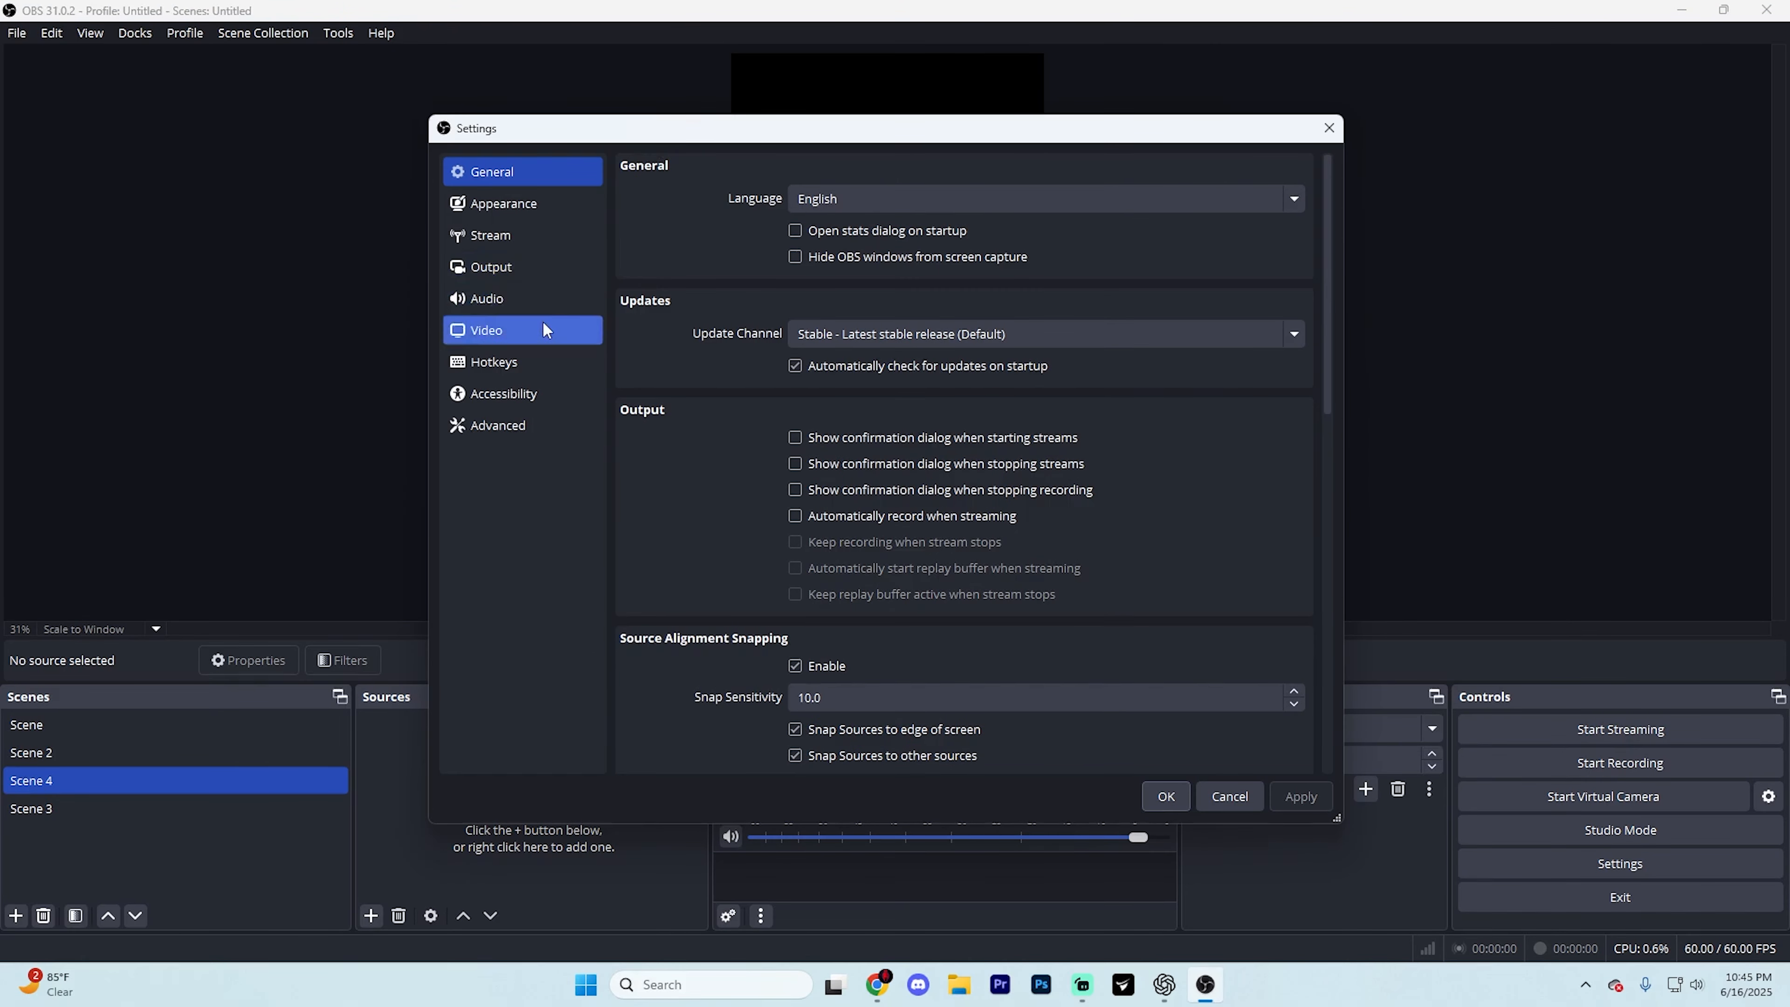
{"action": "left_click", "coordinate": [513, 275]}
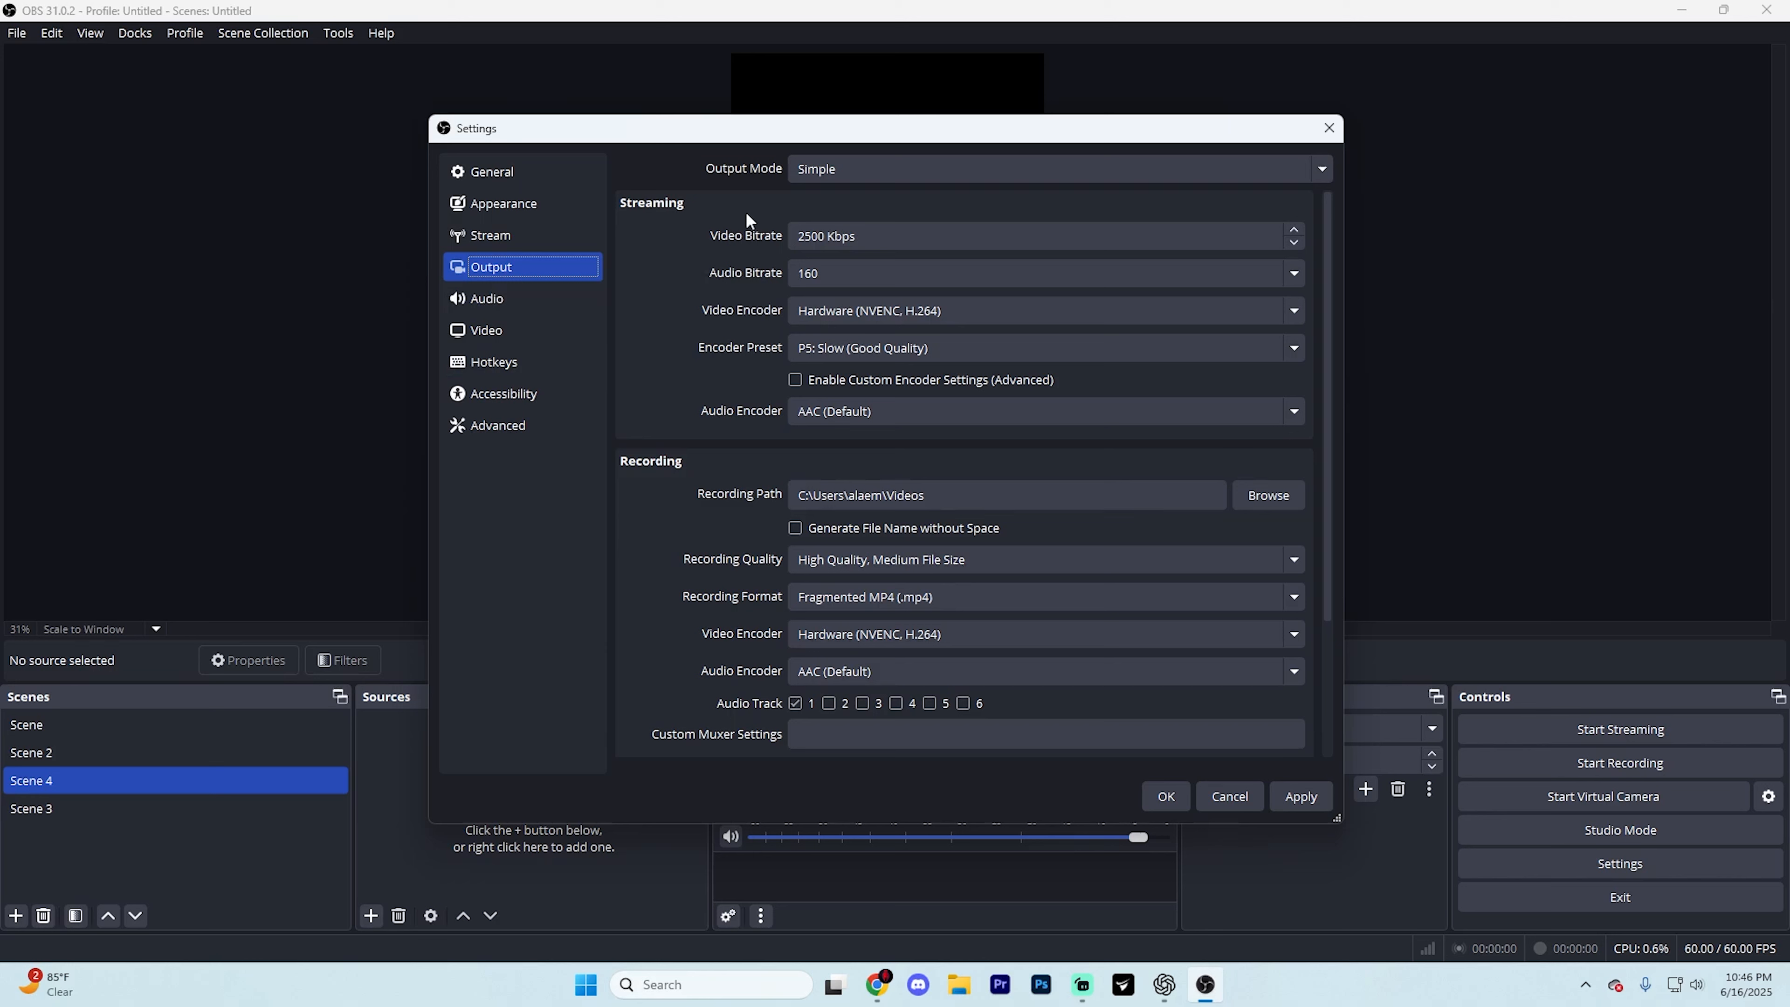
{"action": "left_click", "coordinate": [818, 170]}
{"action": "left_click", "coordinate": [844, 212]}
{"action": "scroll", "coordinate": [750, 490], "scroll_direction": "down", "scroll_amount": 2}
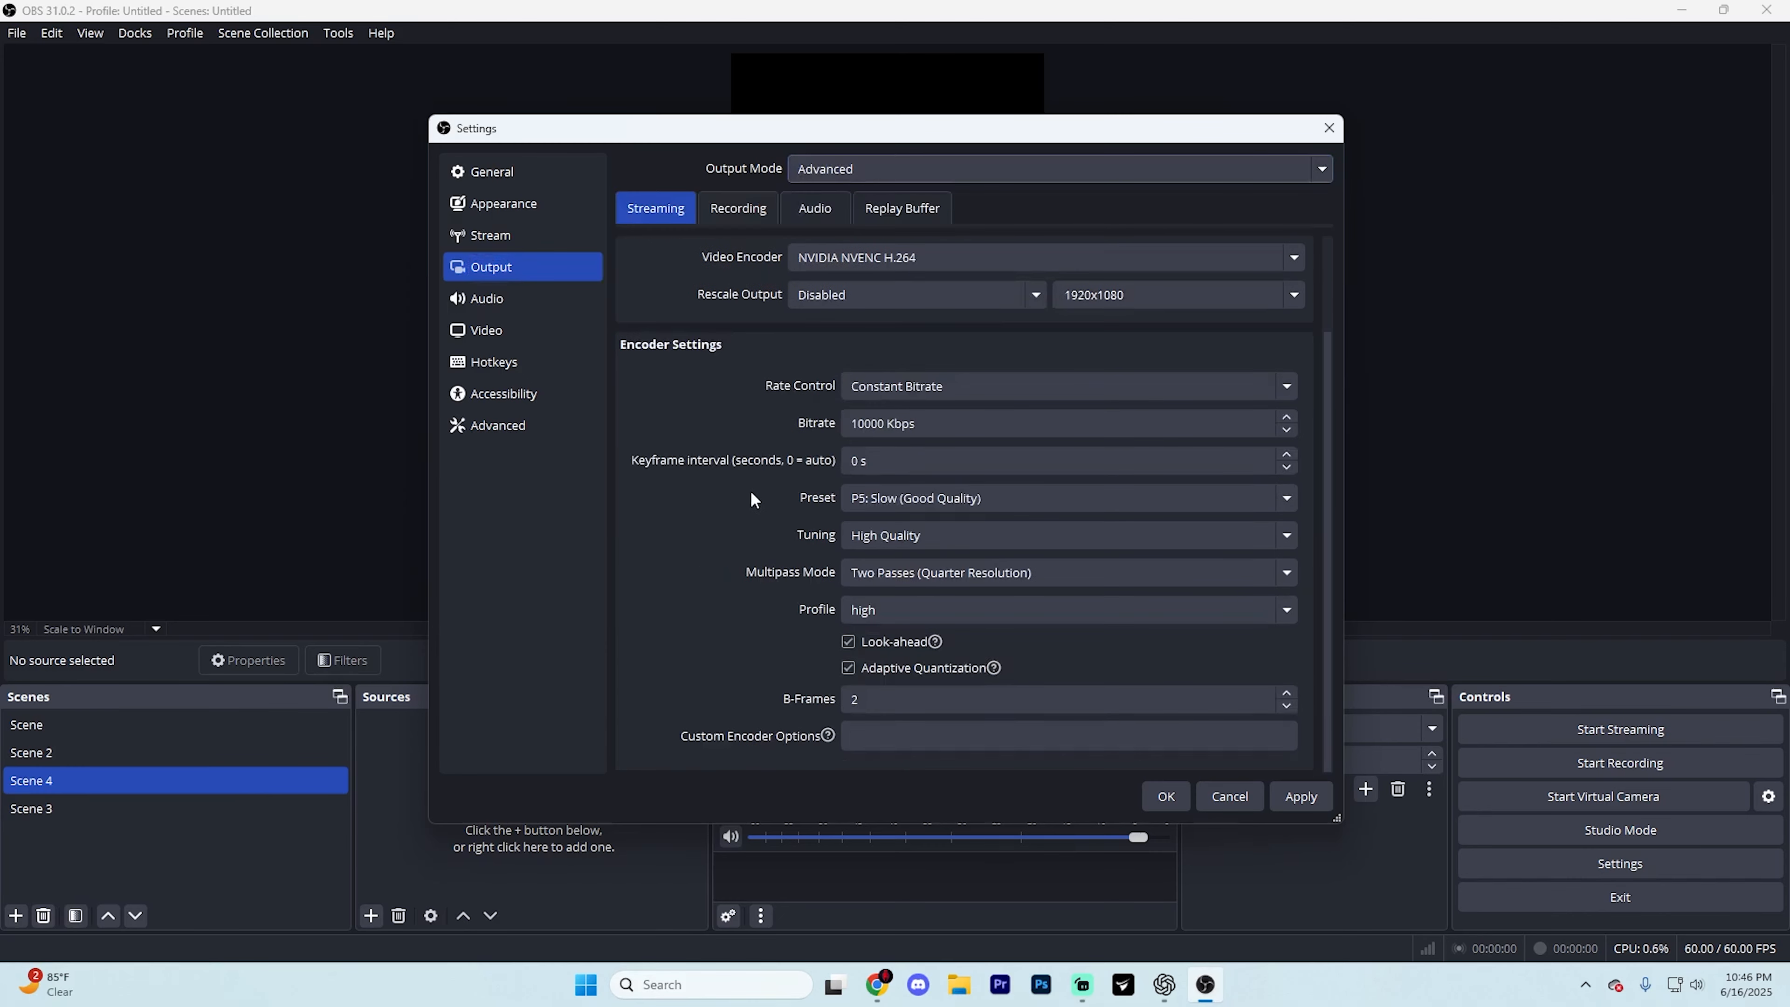
{"action": "scroll", "coordinate": [769, 495], "scroll_direction": "up", "scroll_amount": 2}
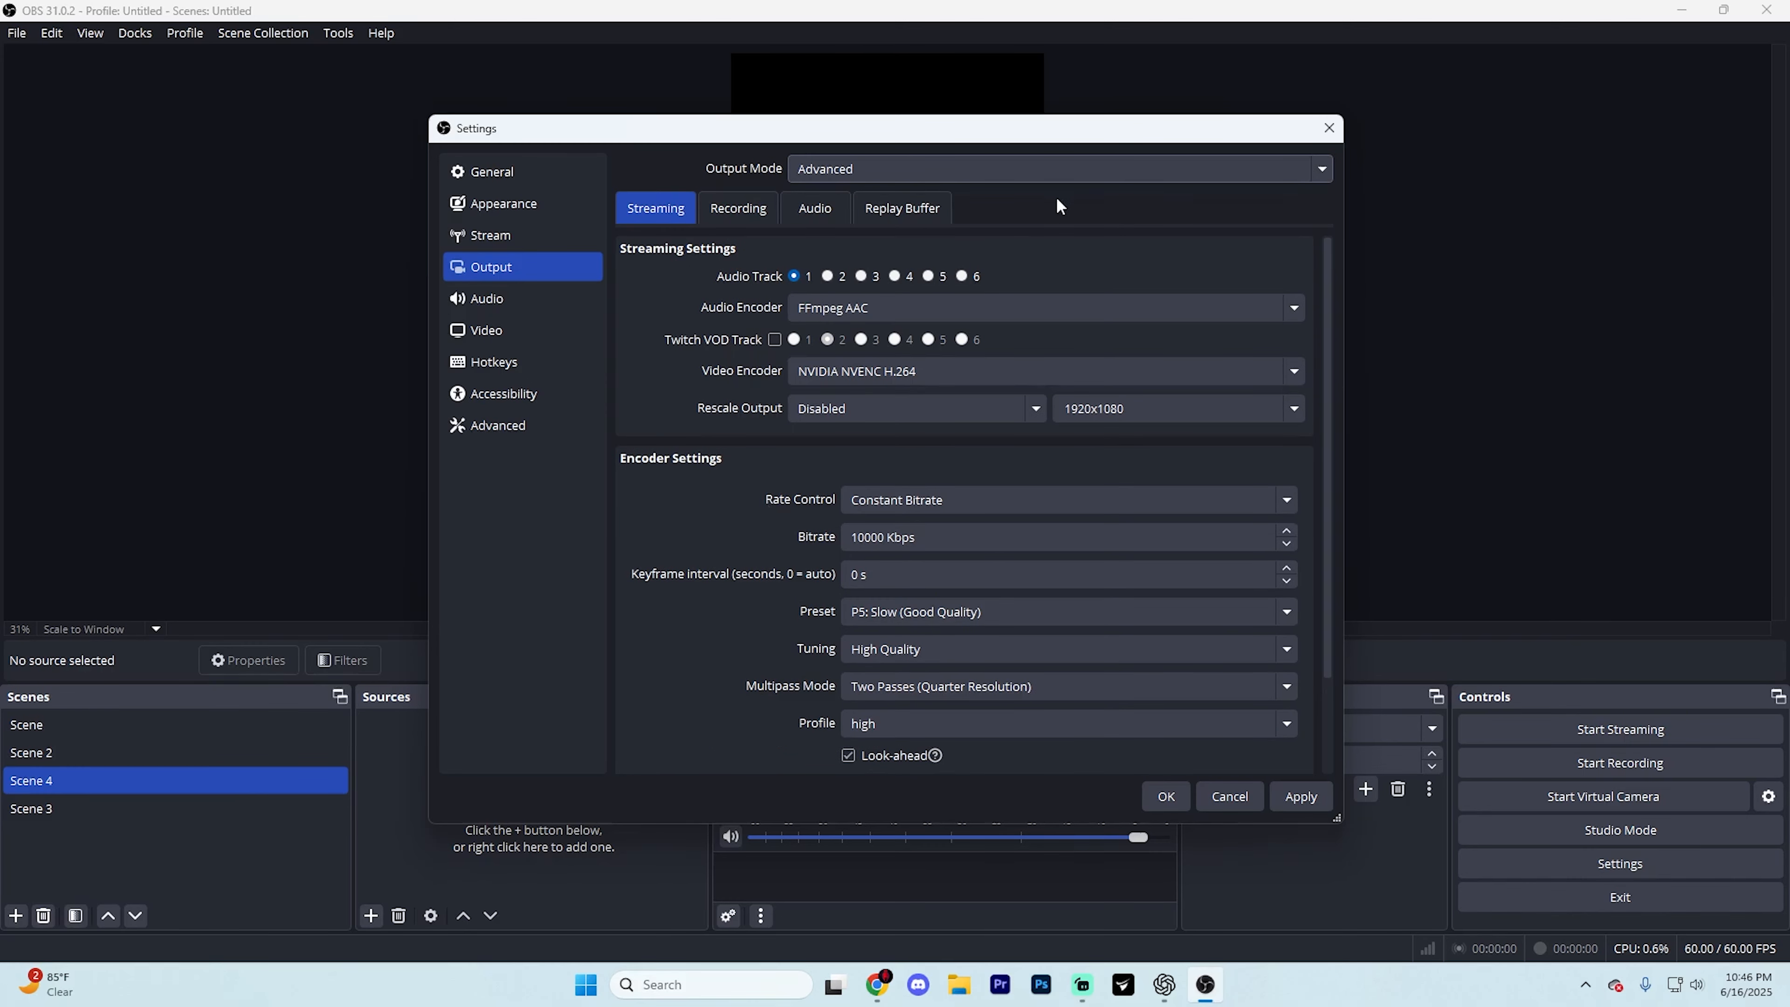
{"action": "left_click", "coordinate": [1022, 171]}
{"action": "left_click", "coordinate": [1071, 188]}
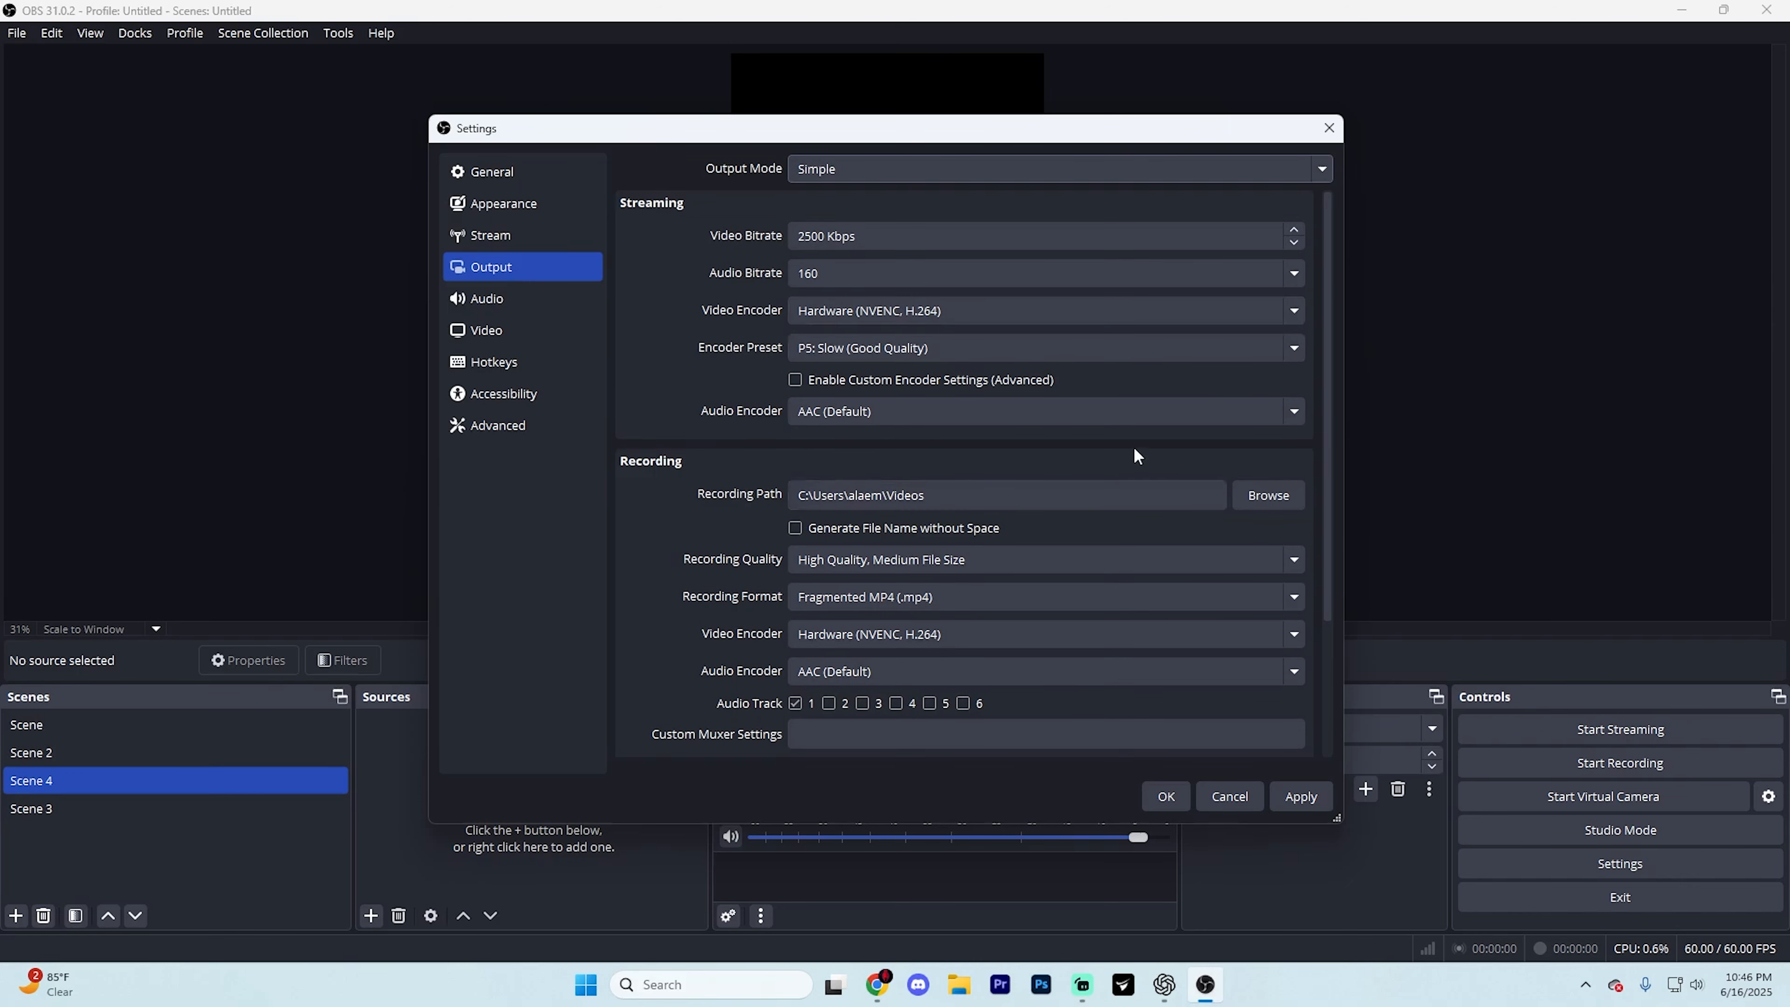
Step: Choose Hardware (NVENC, H.264) as the recording video encoder and apply the output settings
{"action": "scroll", "coordinate": [1007, 449], "scroll_direction": "down", "scroll_amount": 3}
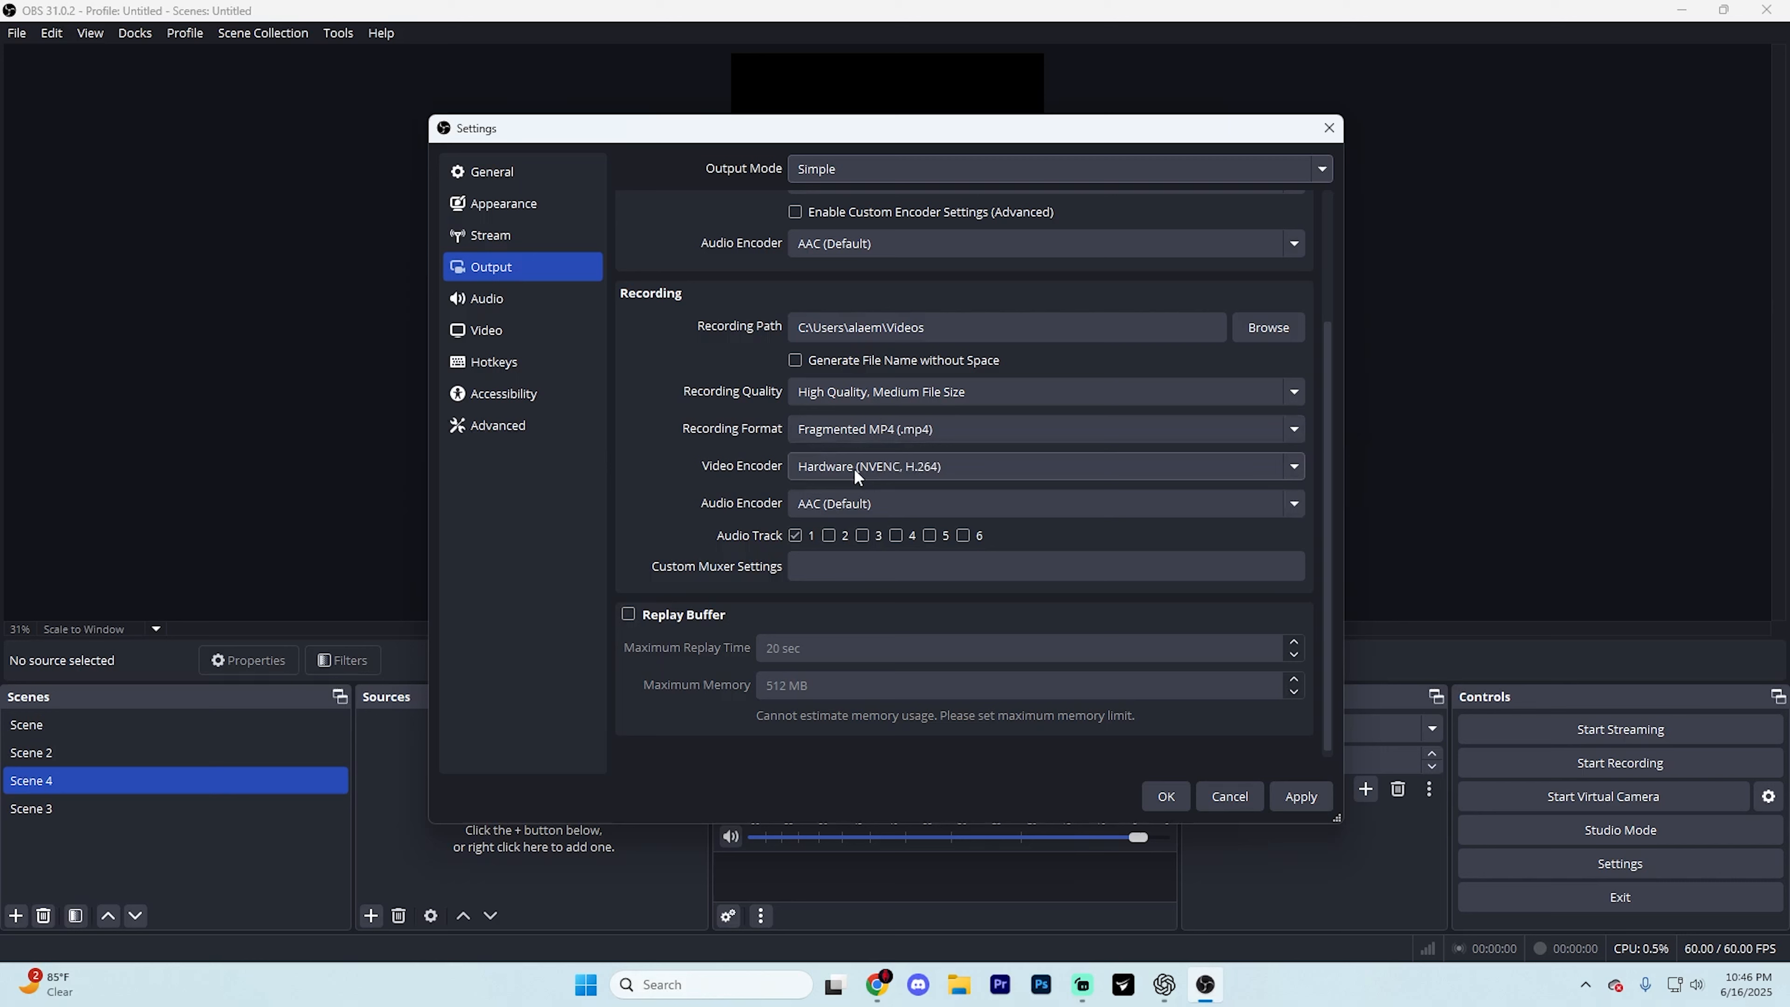
{"action": "left_click", "coordinate": [922, 471]}
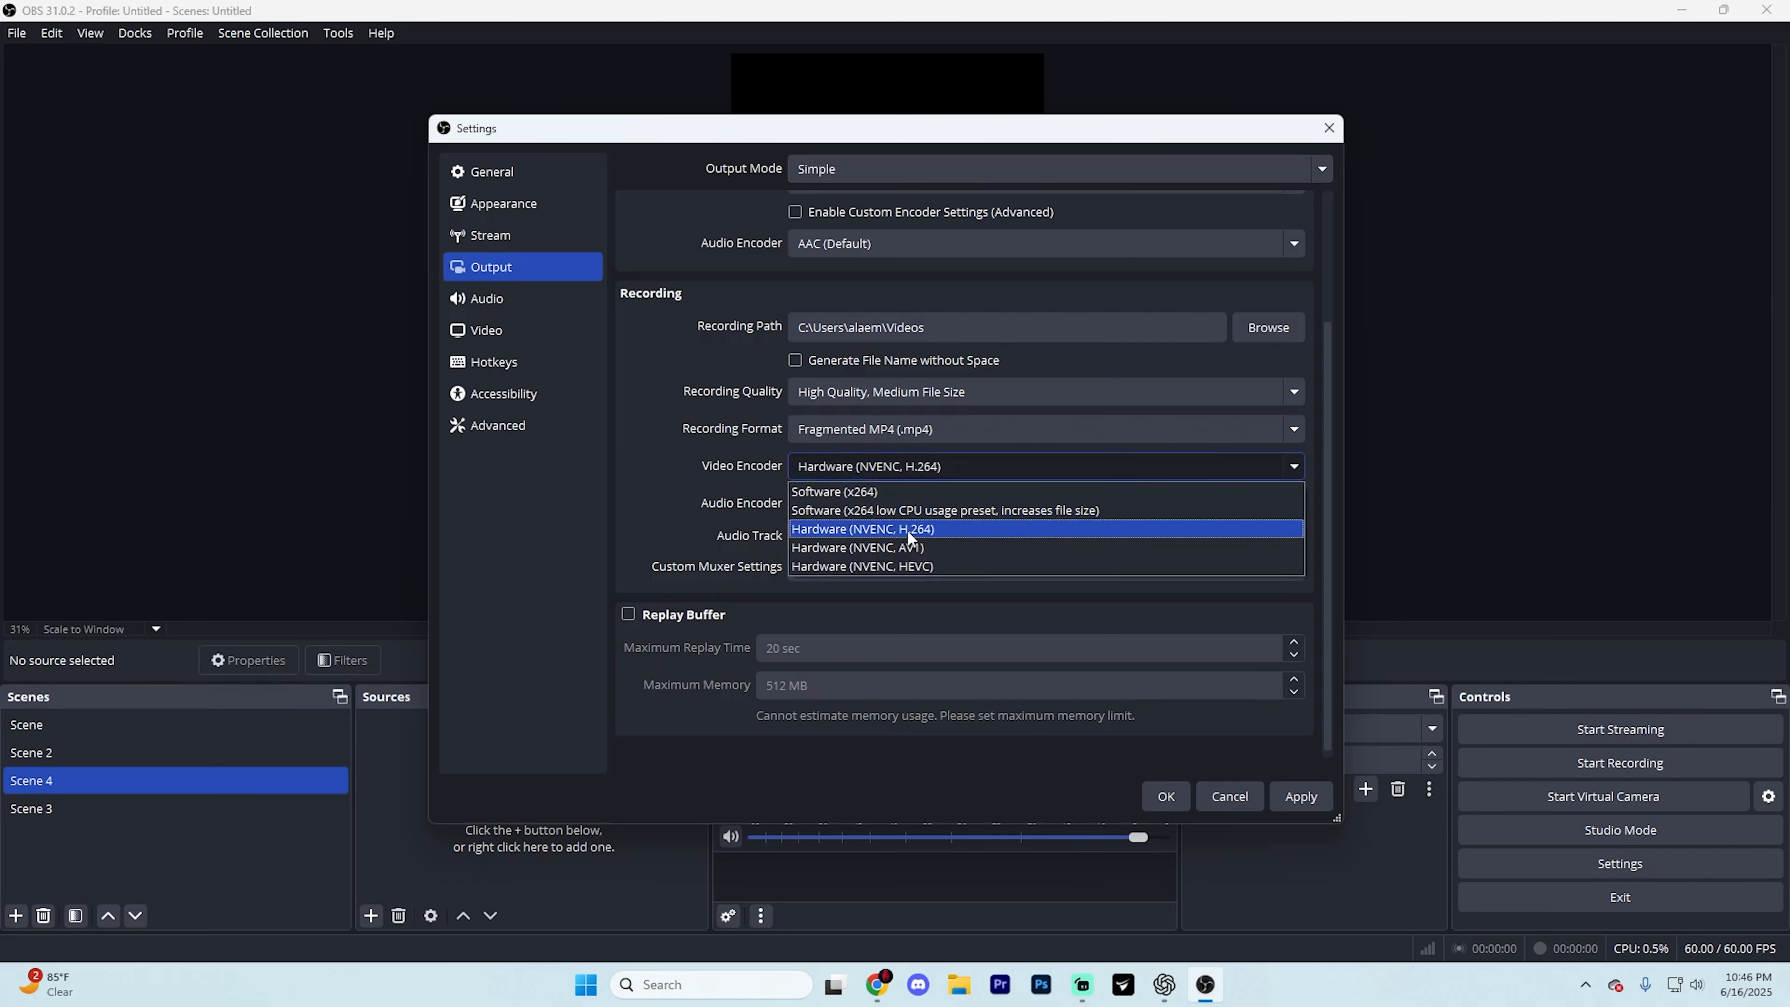
{"action": "left_click", "coordinate": [952, 530]}
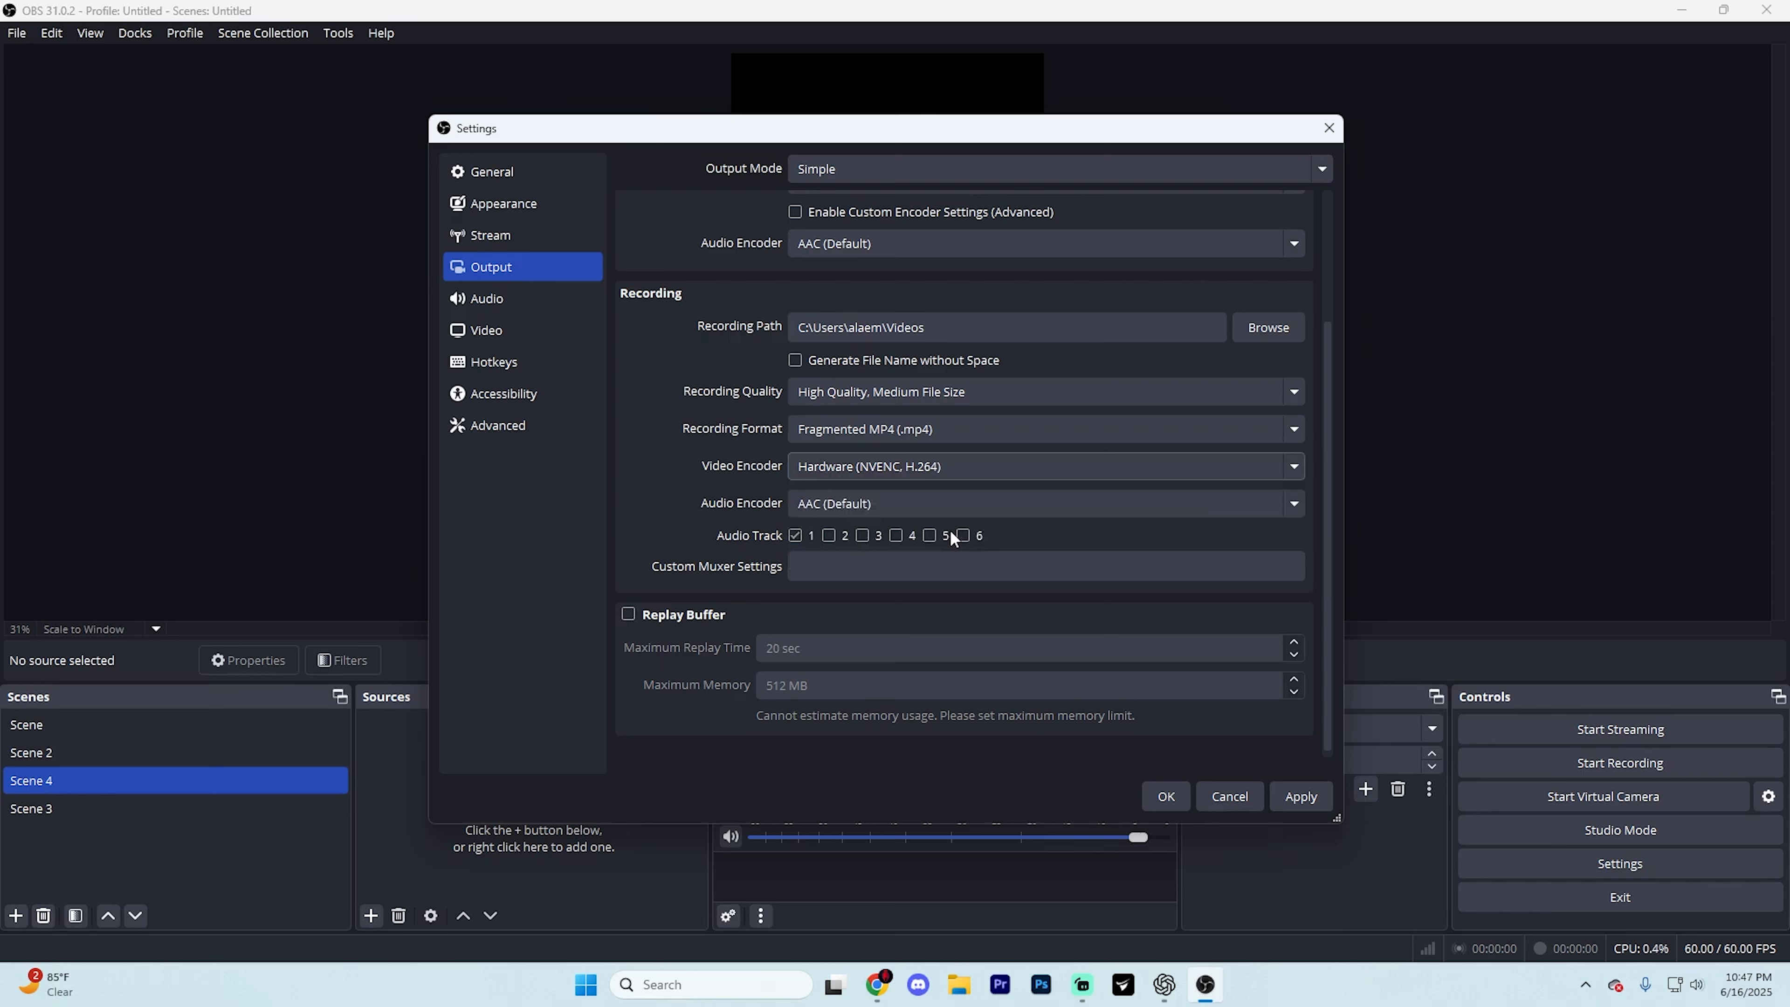
{"action": "left_click", "coordinate": [938, 471]}
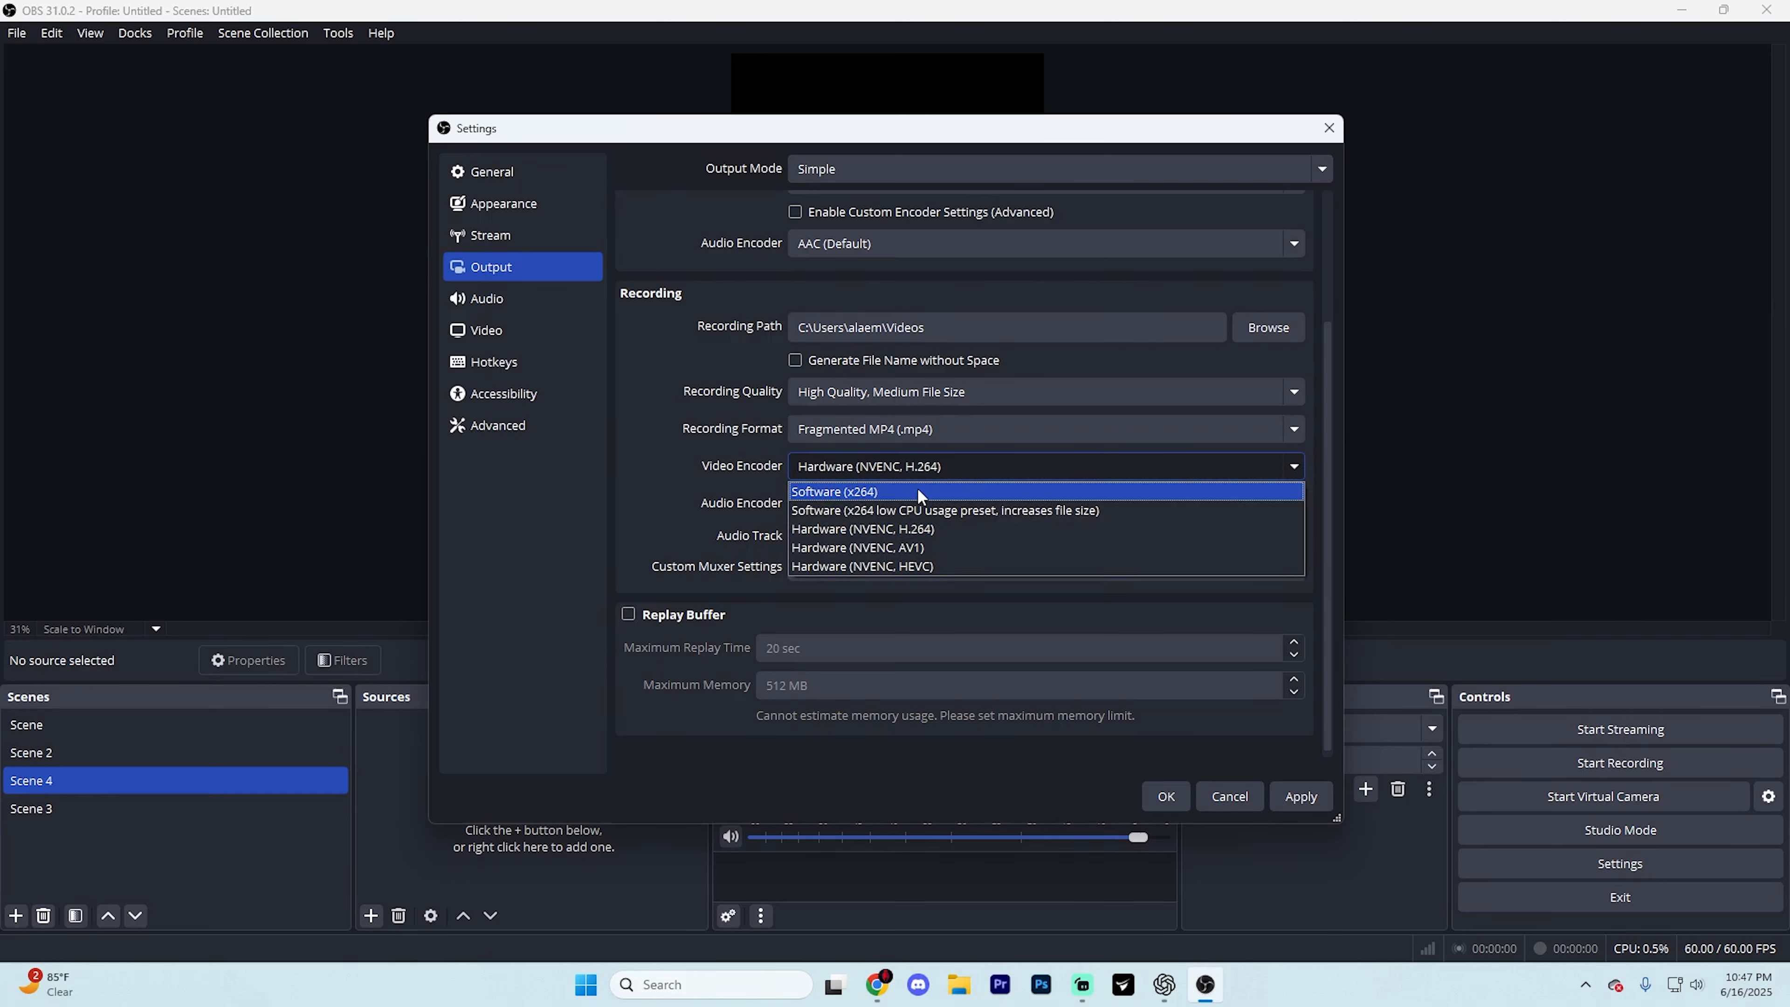
{"action": "left_click", "coordinate": [926, 464]}
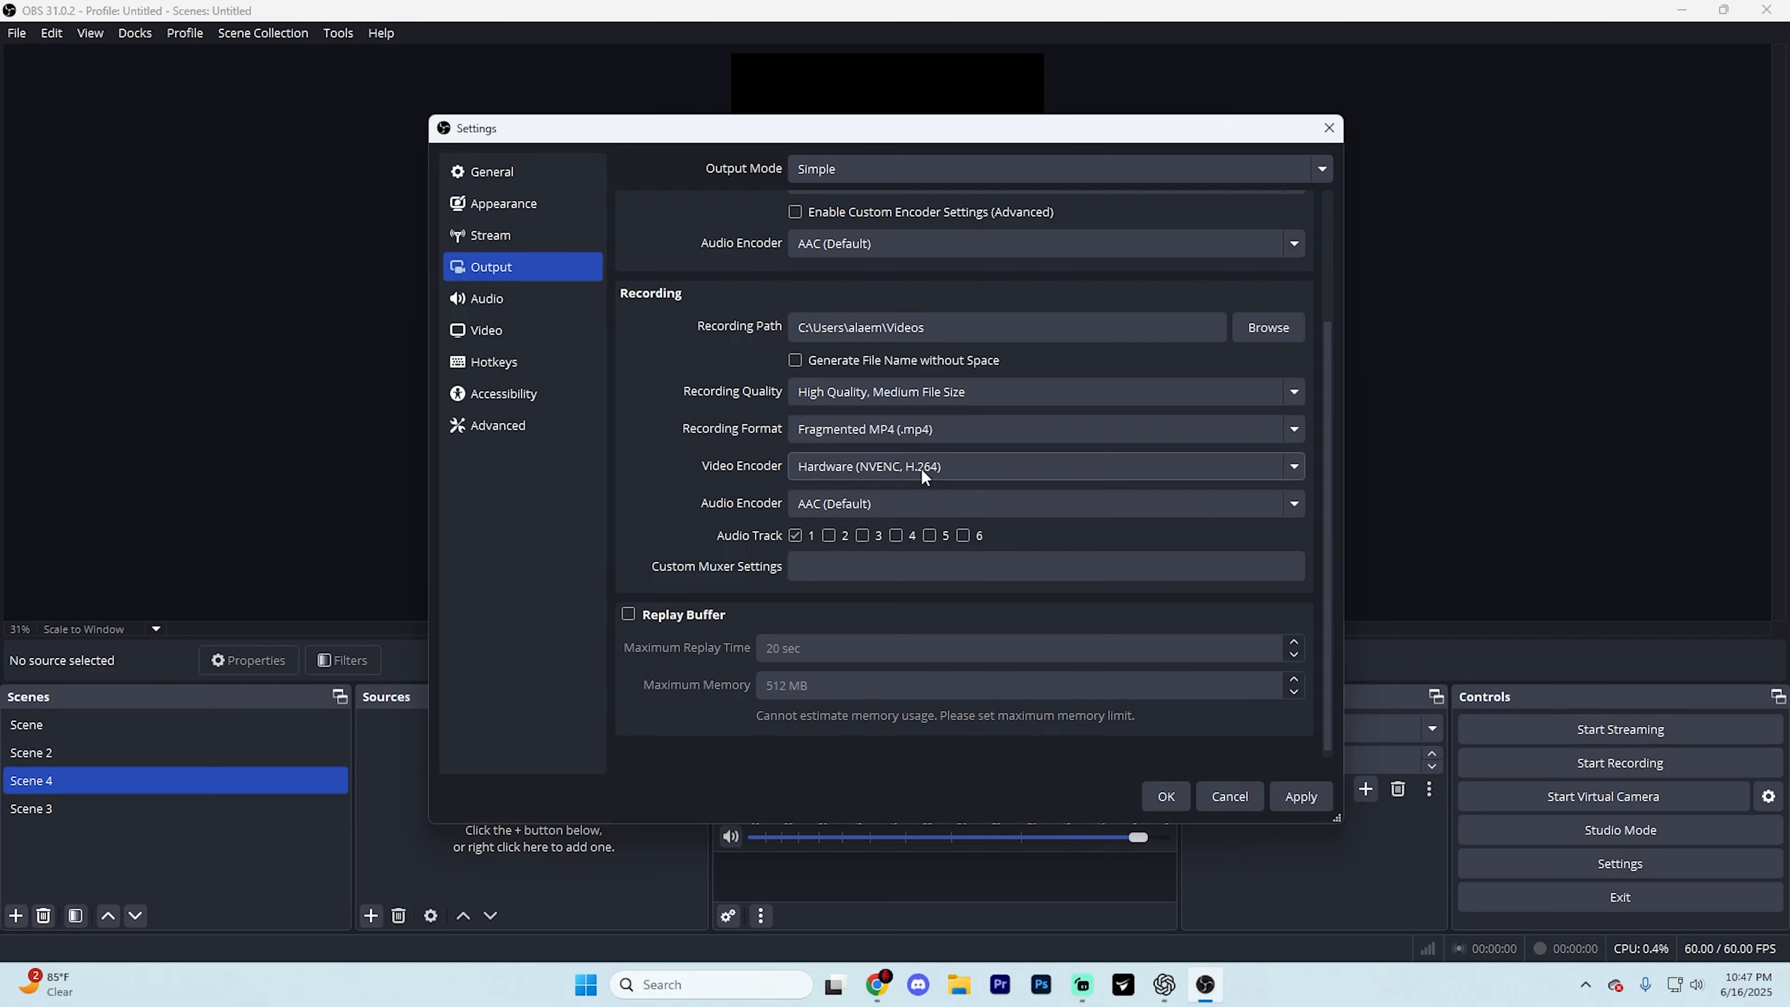
{"action": "left_click", "coordinate": [1301, 800]}
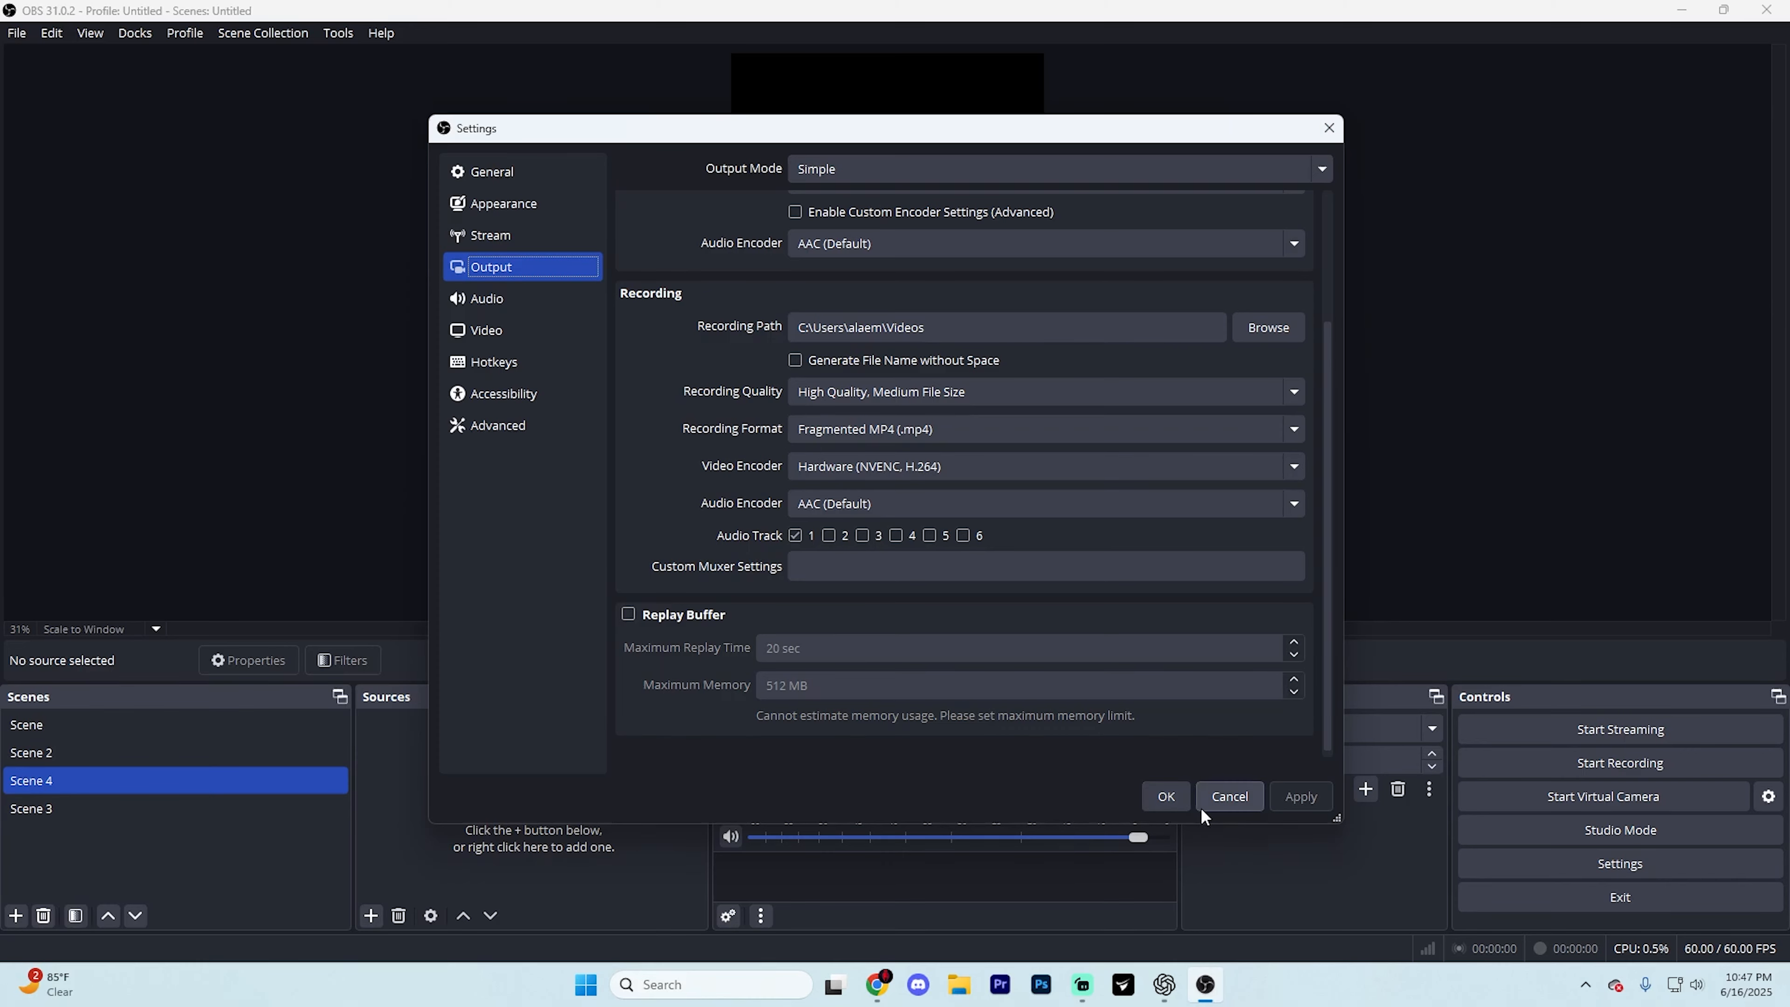
{"action": "left_click", "coordinate": [1166, 800]}
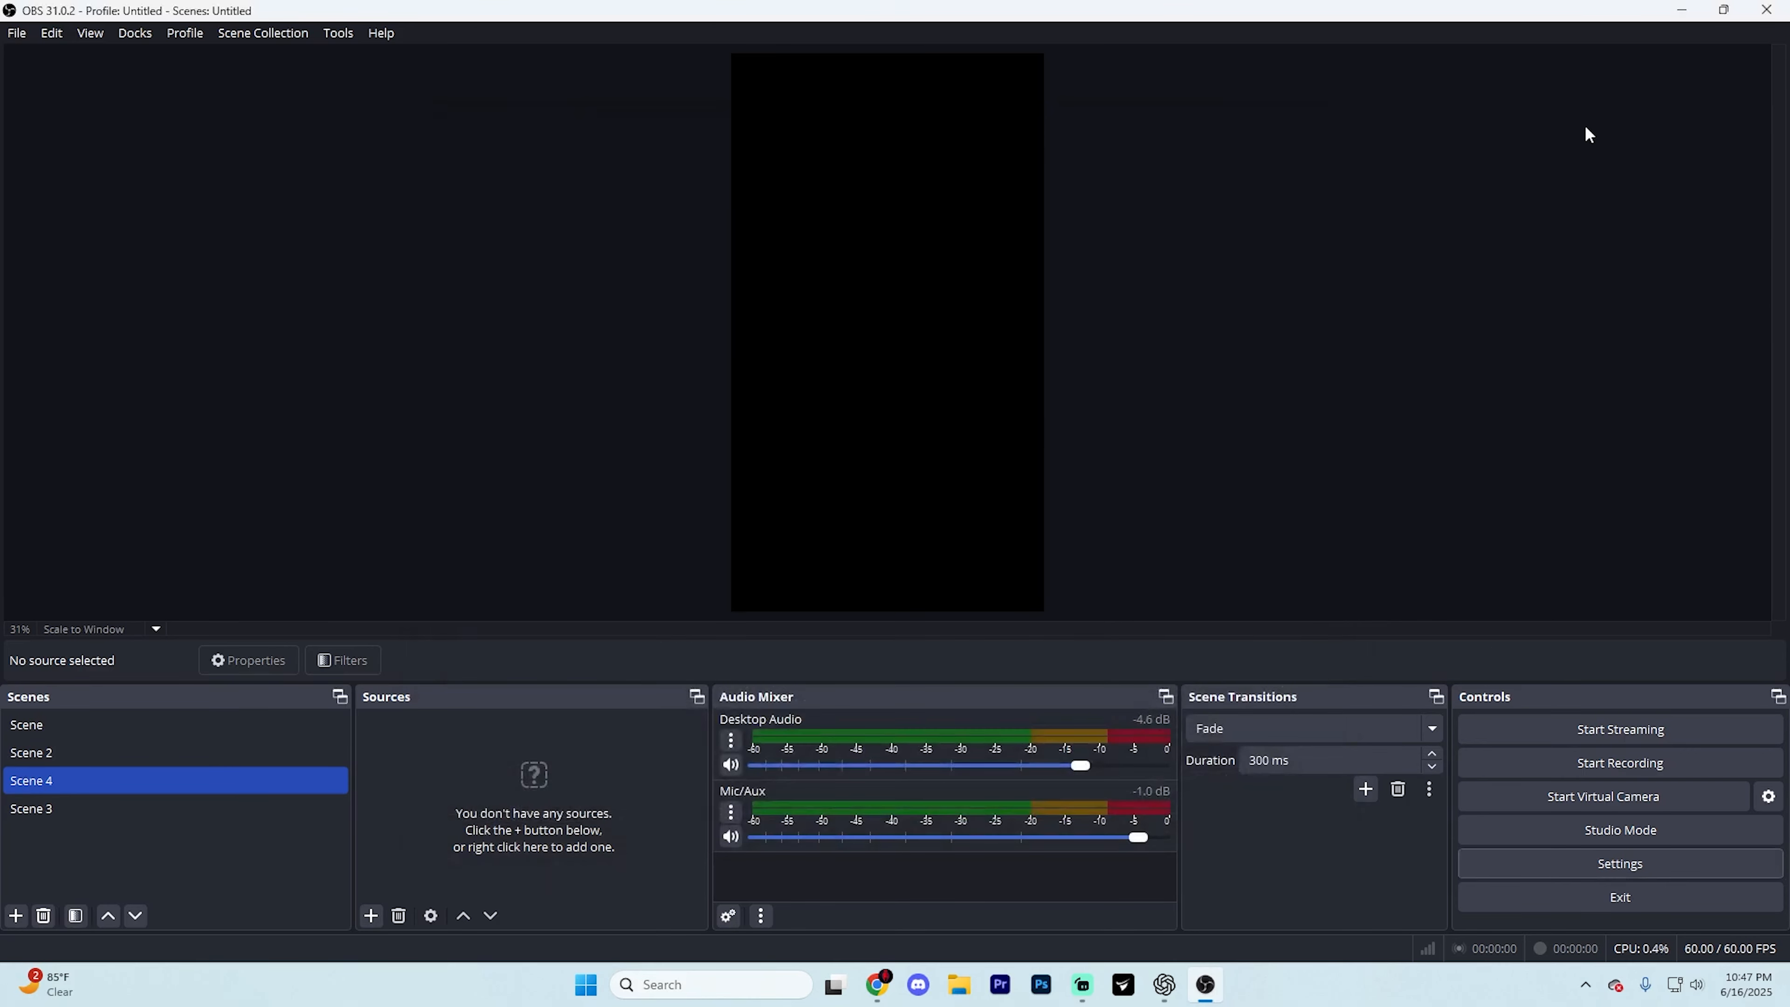
Step: Set Desktop Audio to Default and Mic/Auxiliary Audio to Microphone (HD Pro Webcam C920), apply the changes and check the audio mixer levels
{"action": "left_click", "coordinate": [1547, 869]}
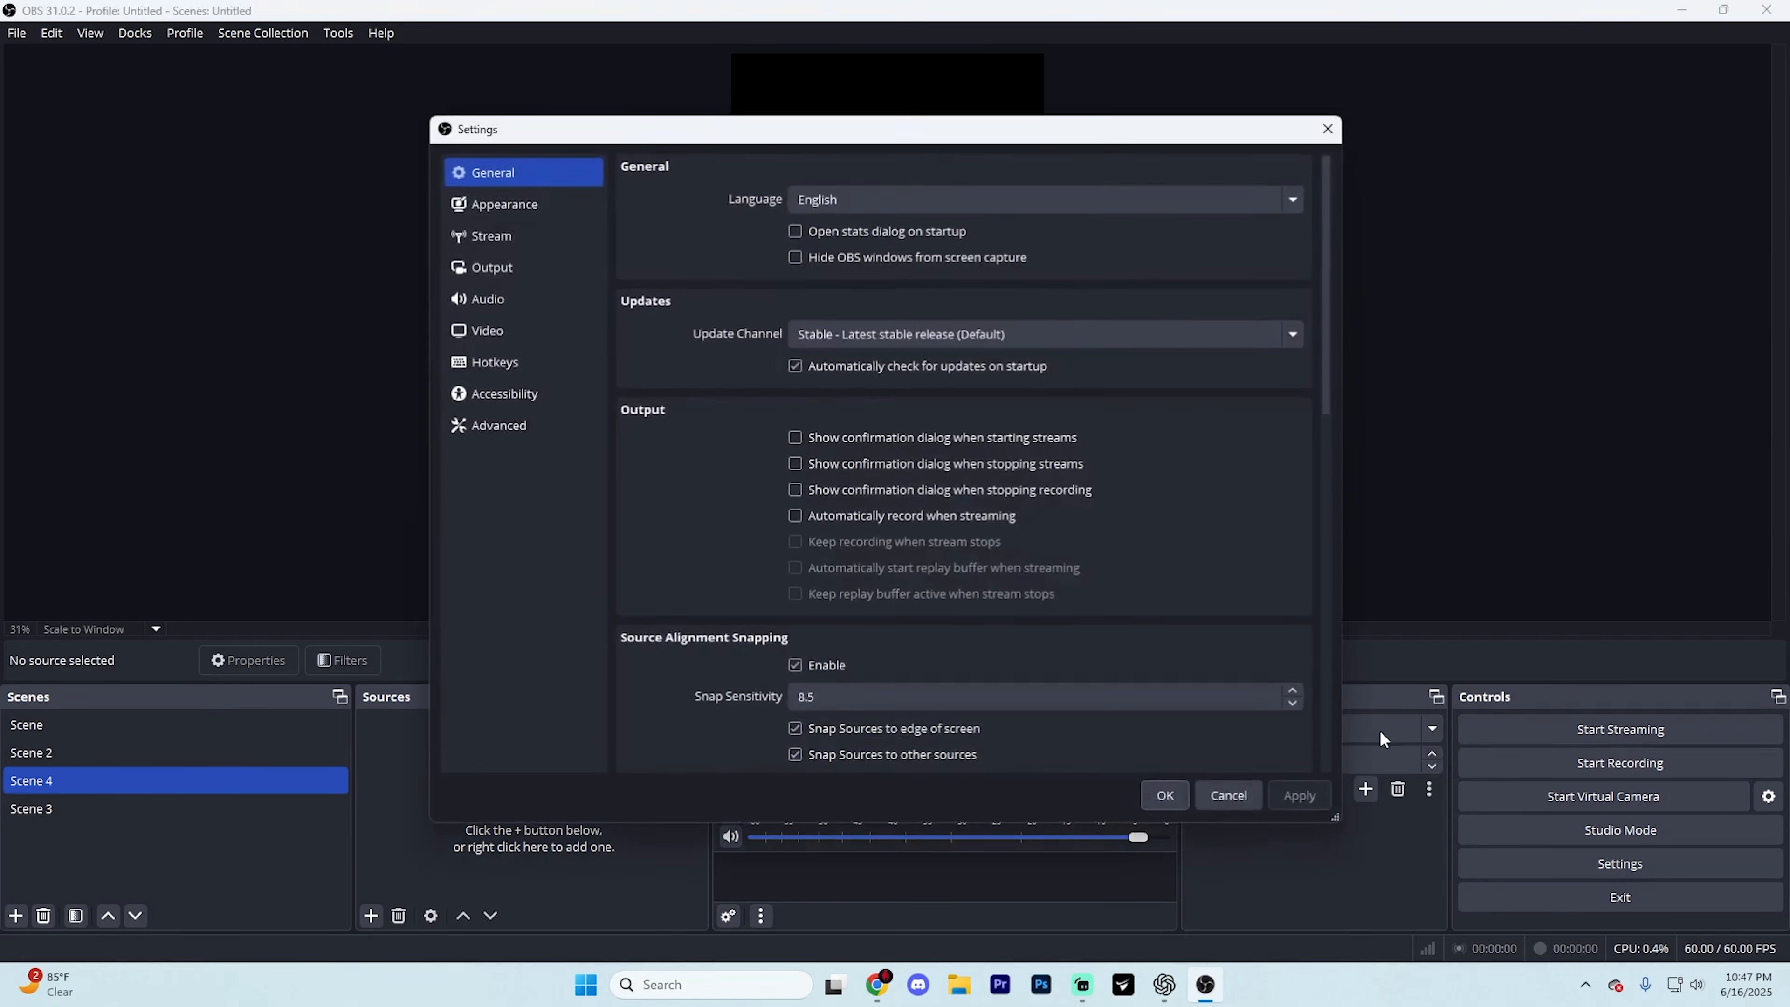
{"action": "left_click", "coordinate": [544, 299]}
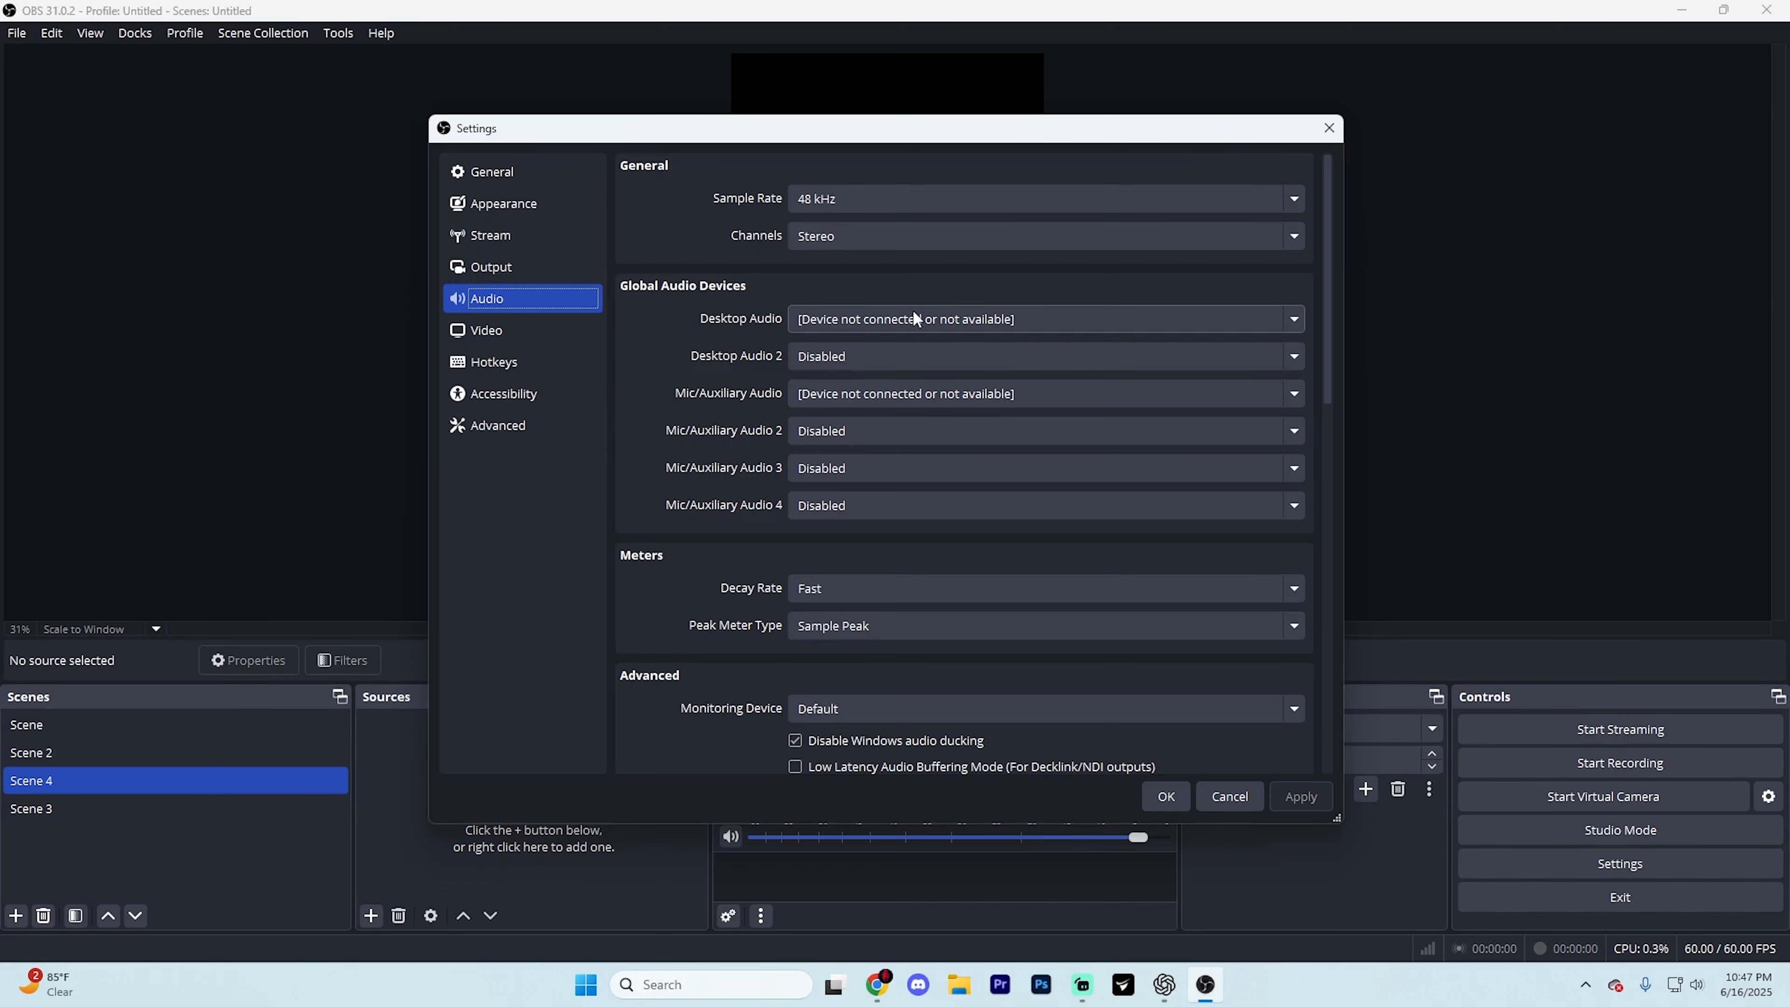
{"action": "left_click", "coordinate": [929, 319]}
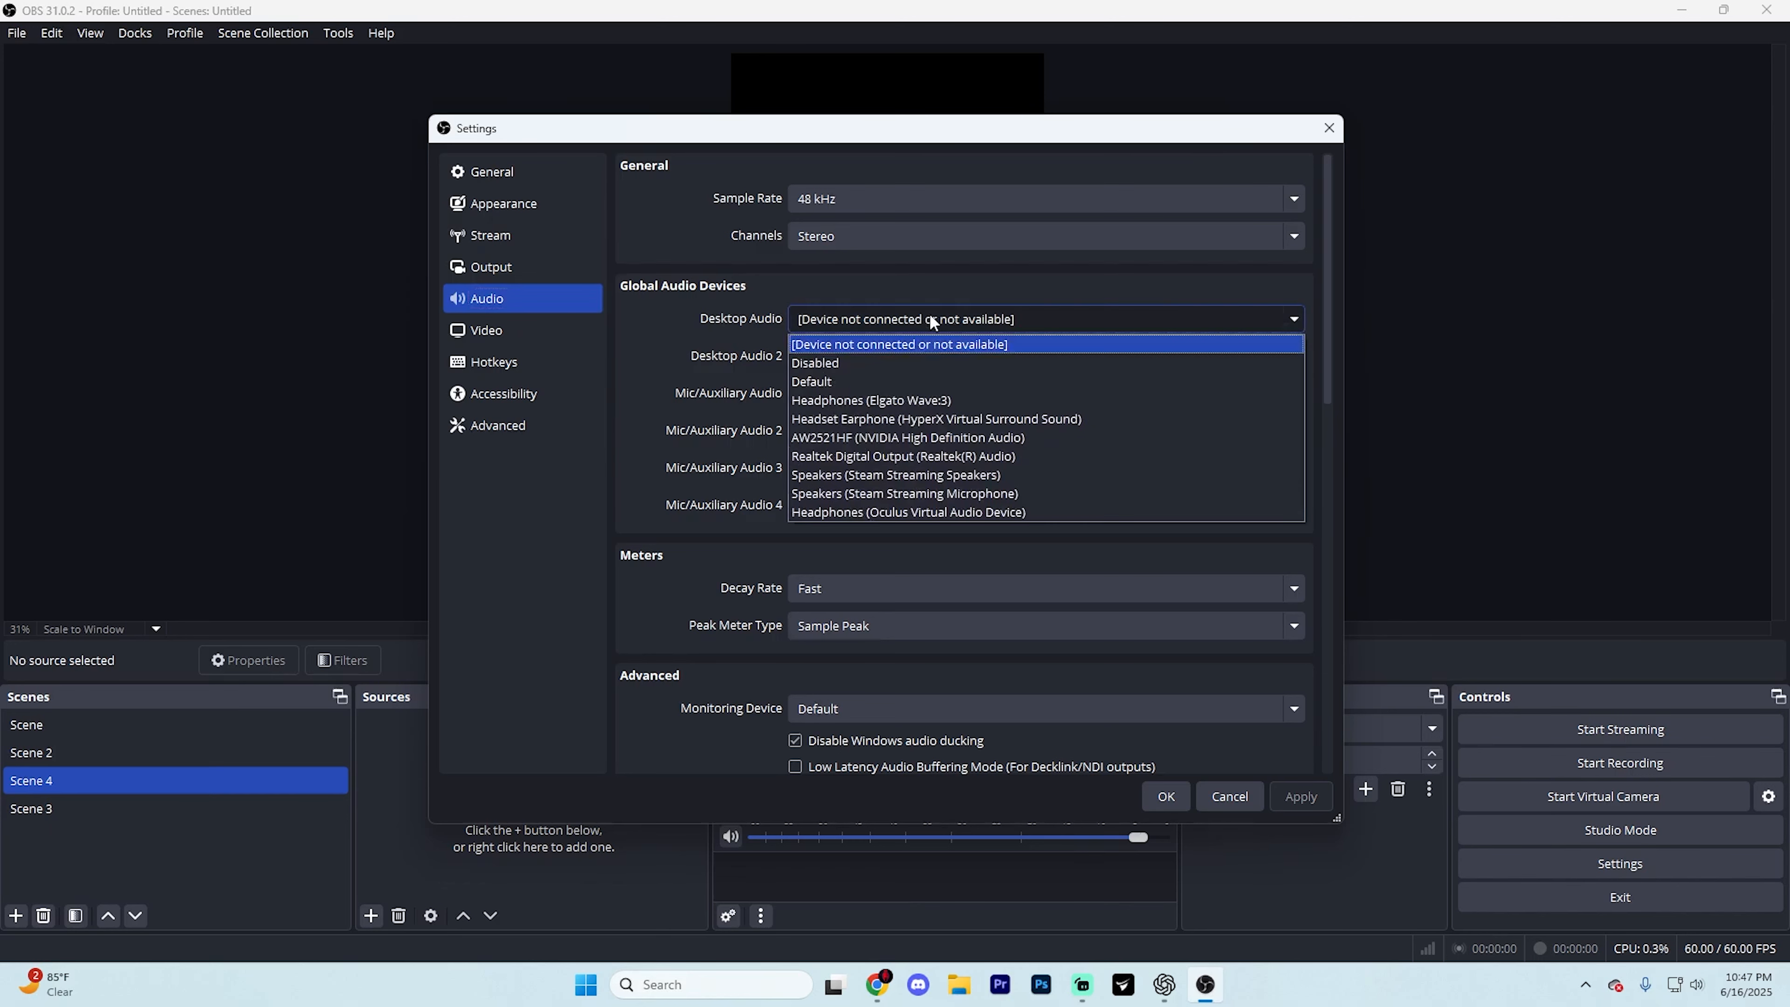
{"action": "left_click", "coordinate": [839, 381]}
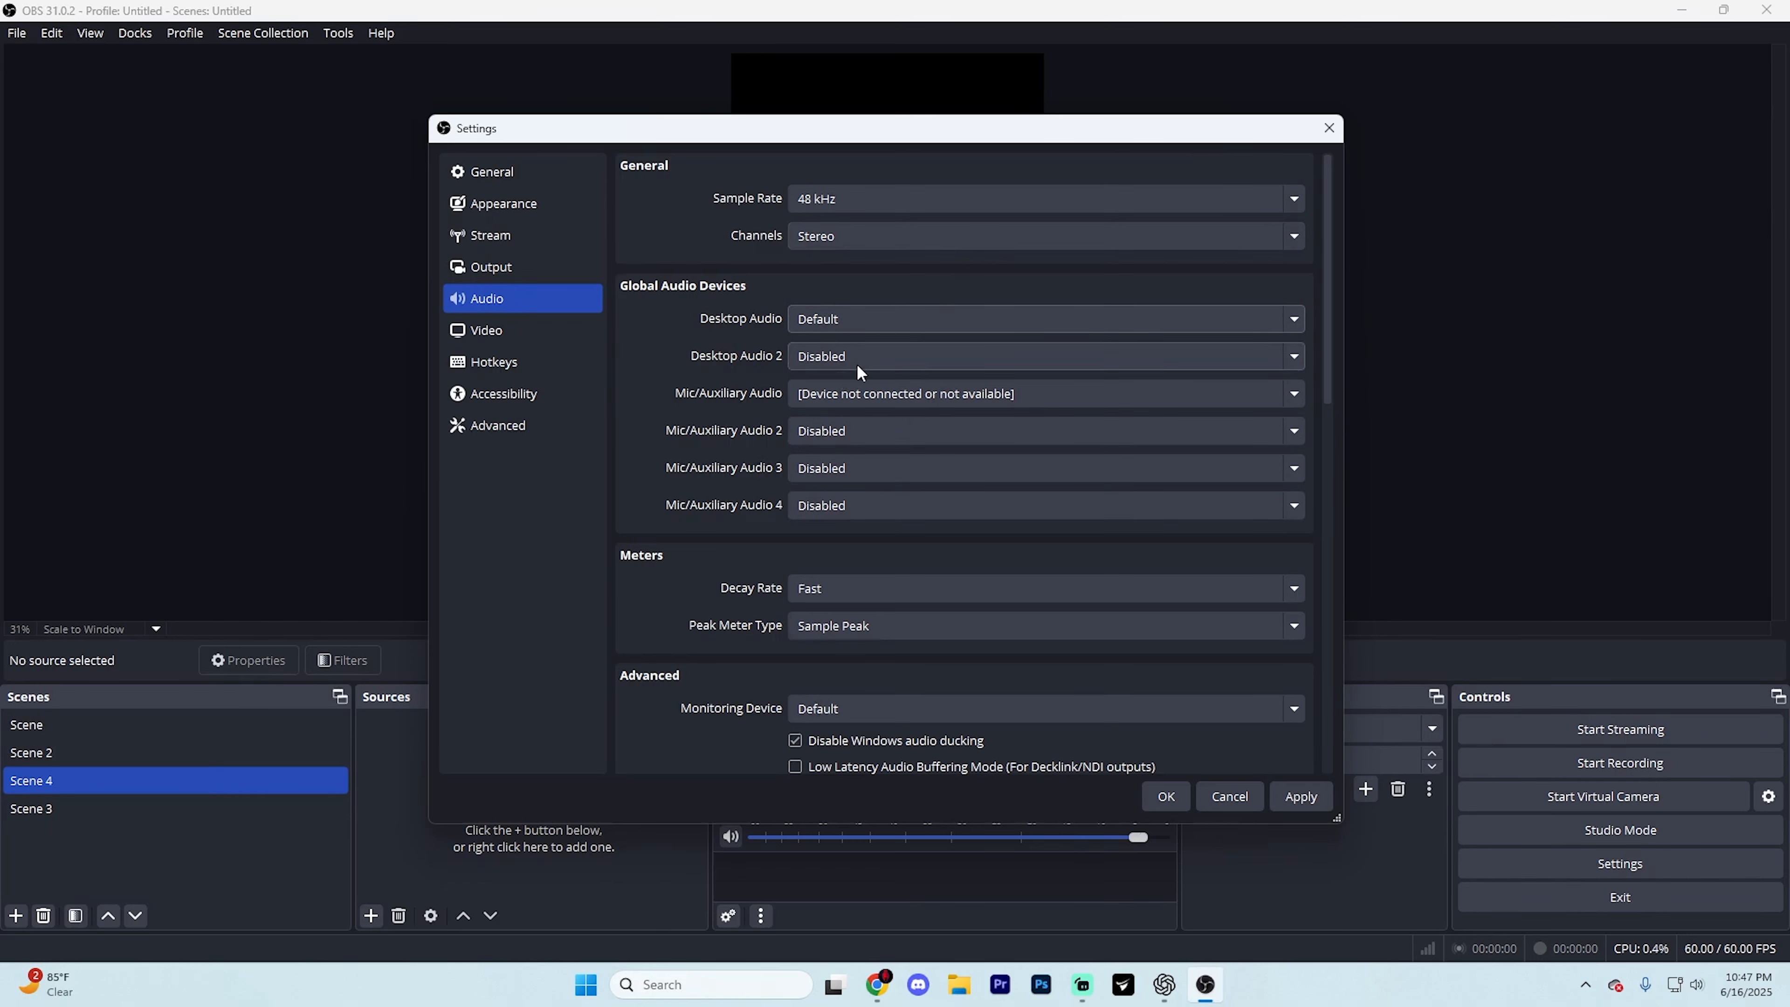
{"action": "left_click", "coordinate": [859, 402]}
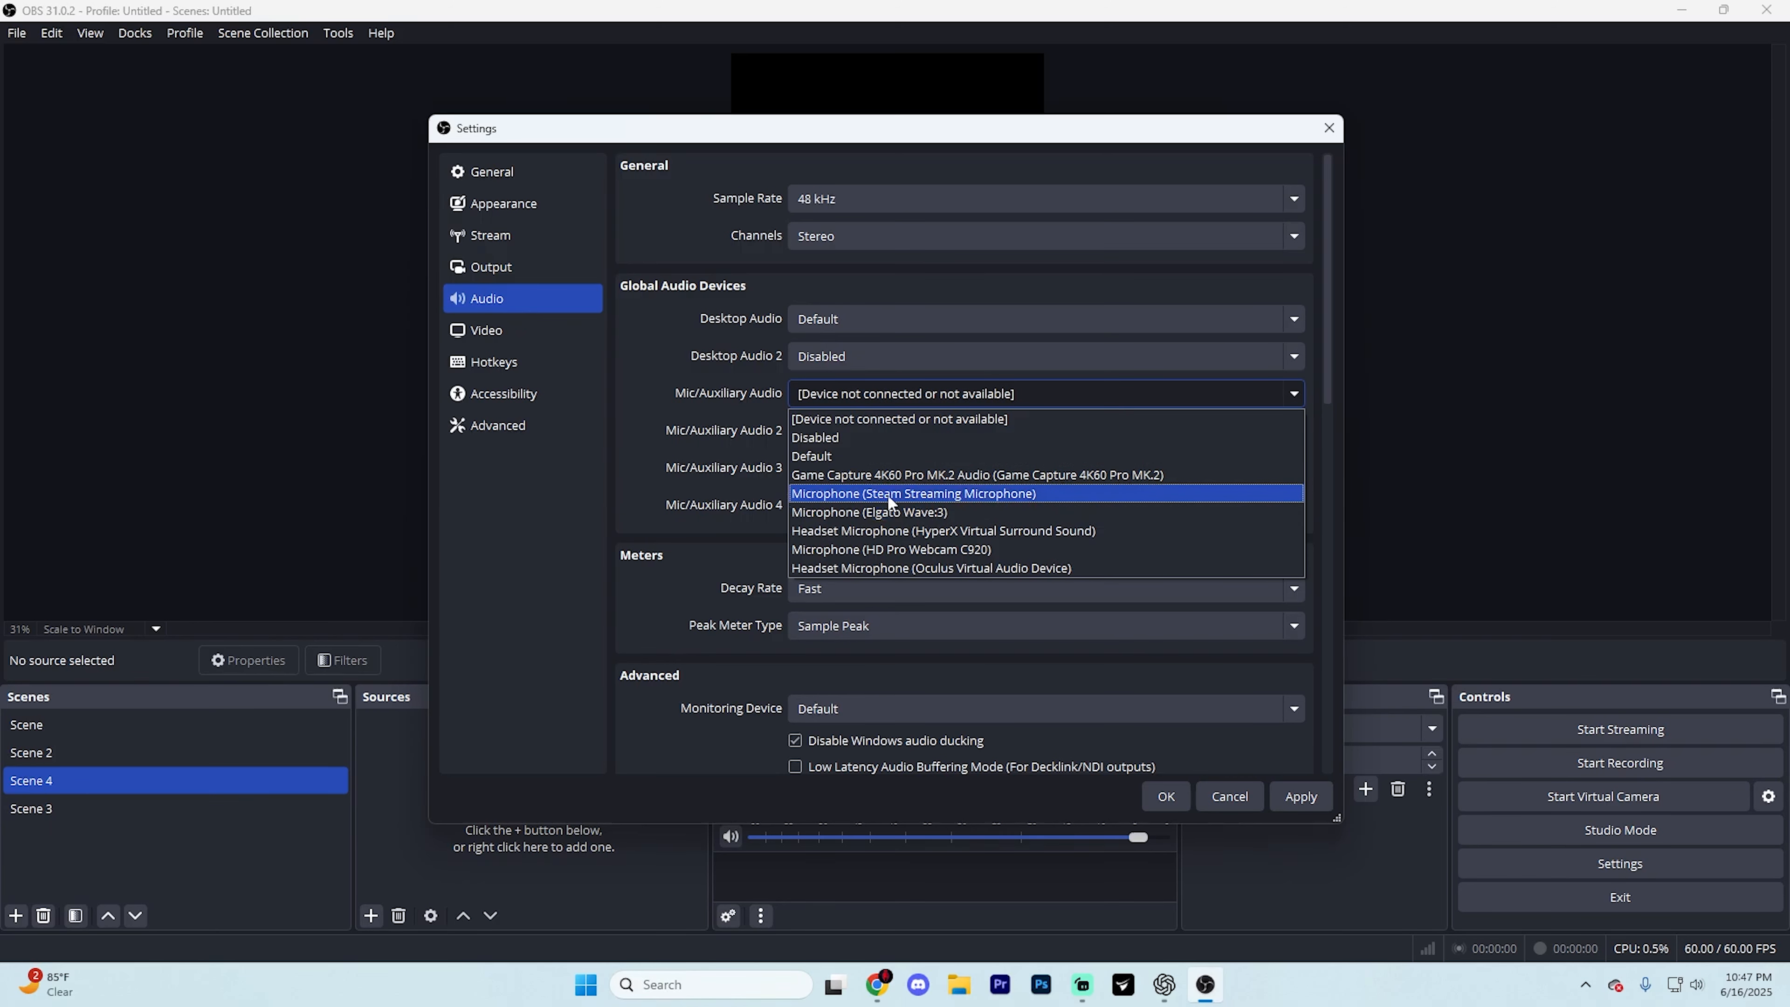
{"action": "left_click", "coordinate": [891, 549]}
{"action": "left_click", "coordinate": [1300, 796]}
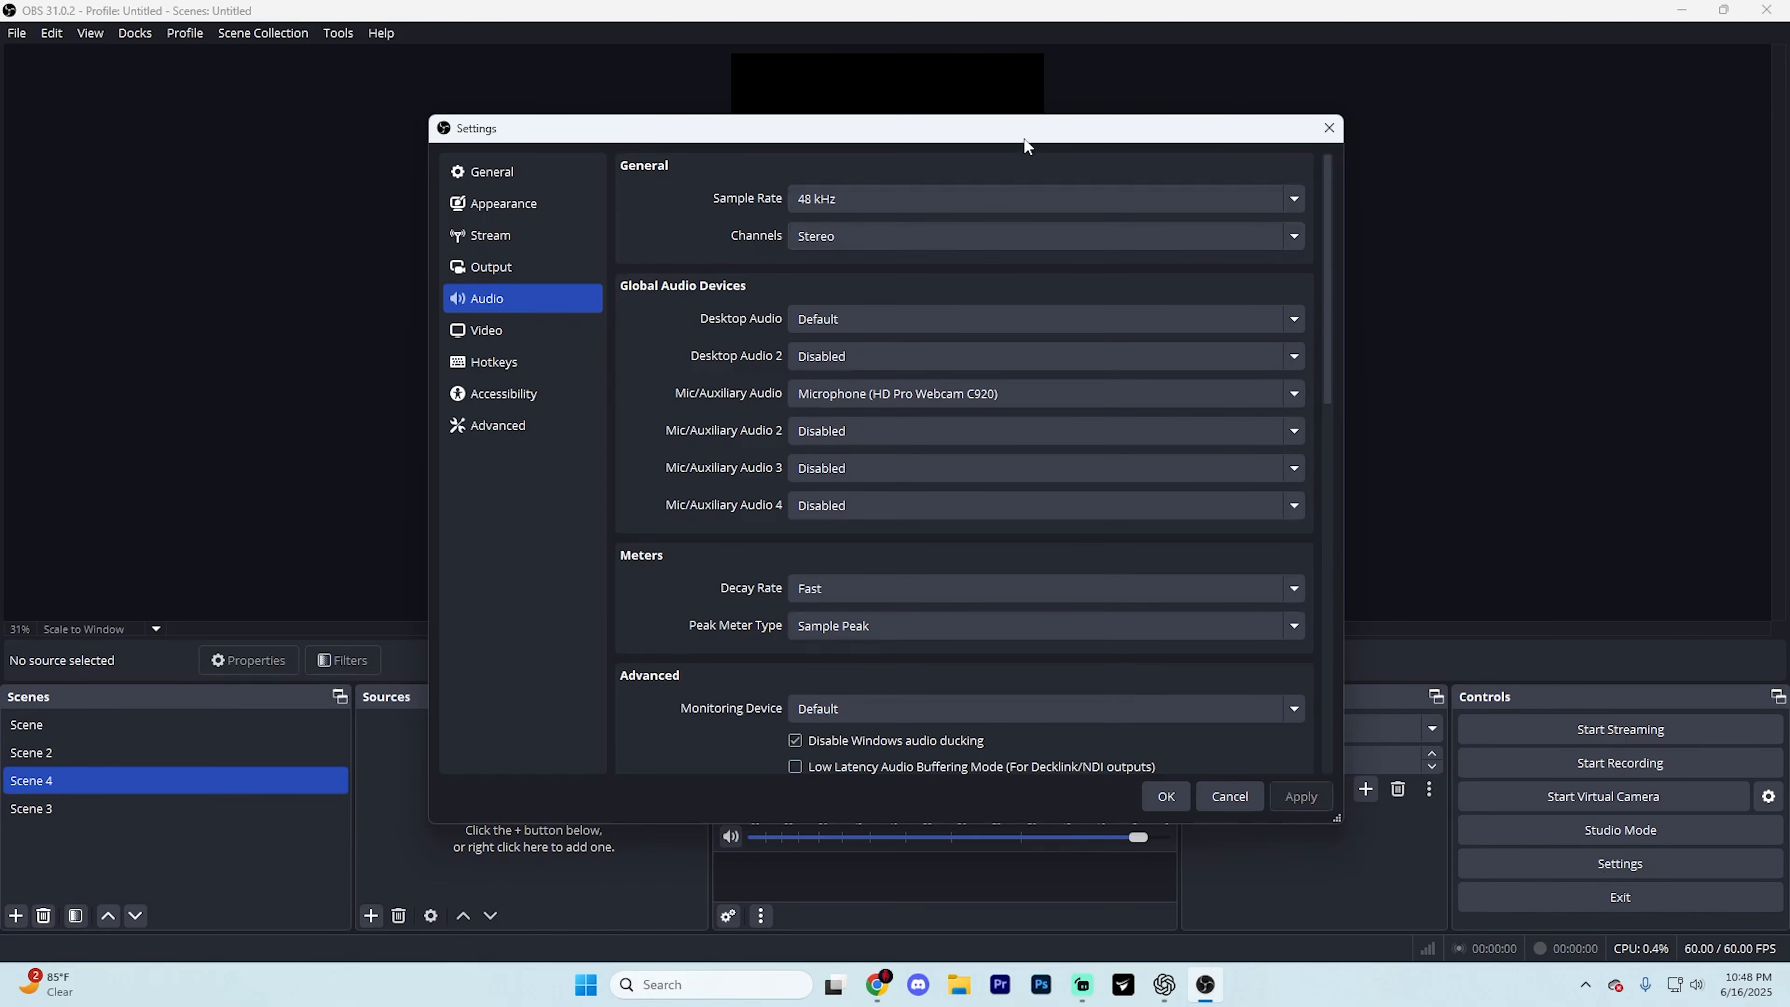
{"action": "left_click_drag", "start_coordinate": [1026, 139], "coordinate": [1040, 25]}
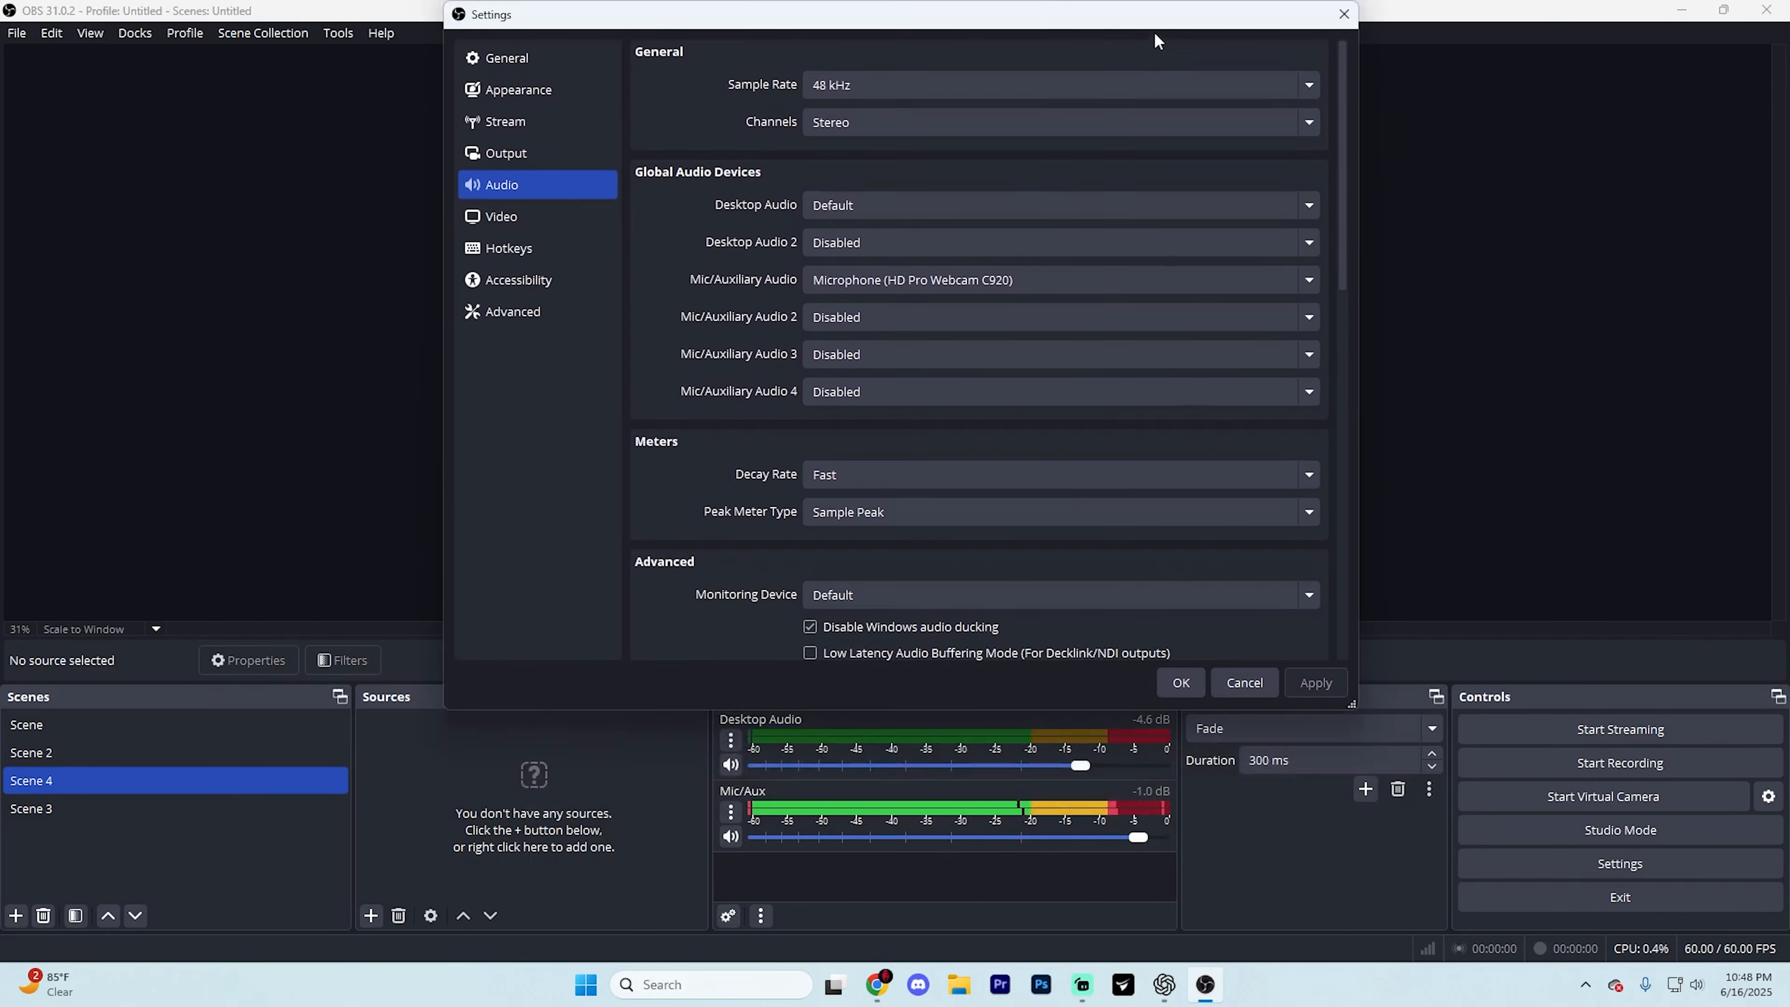
{"action": "left_click_drag", "start_coordinate": [1157, 41], "coordinate": [1187, 184]}
Step: Choose 60 as the common FPS value in the video settings and confirm the settings after viewing the hotkeys
{"action": "left_click", "coordinate": [581, 366]}
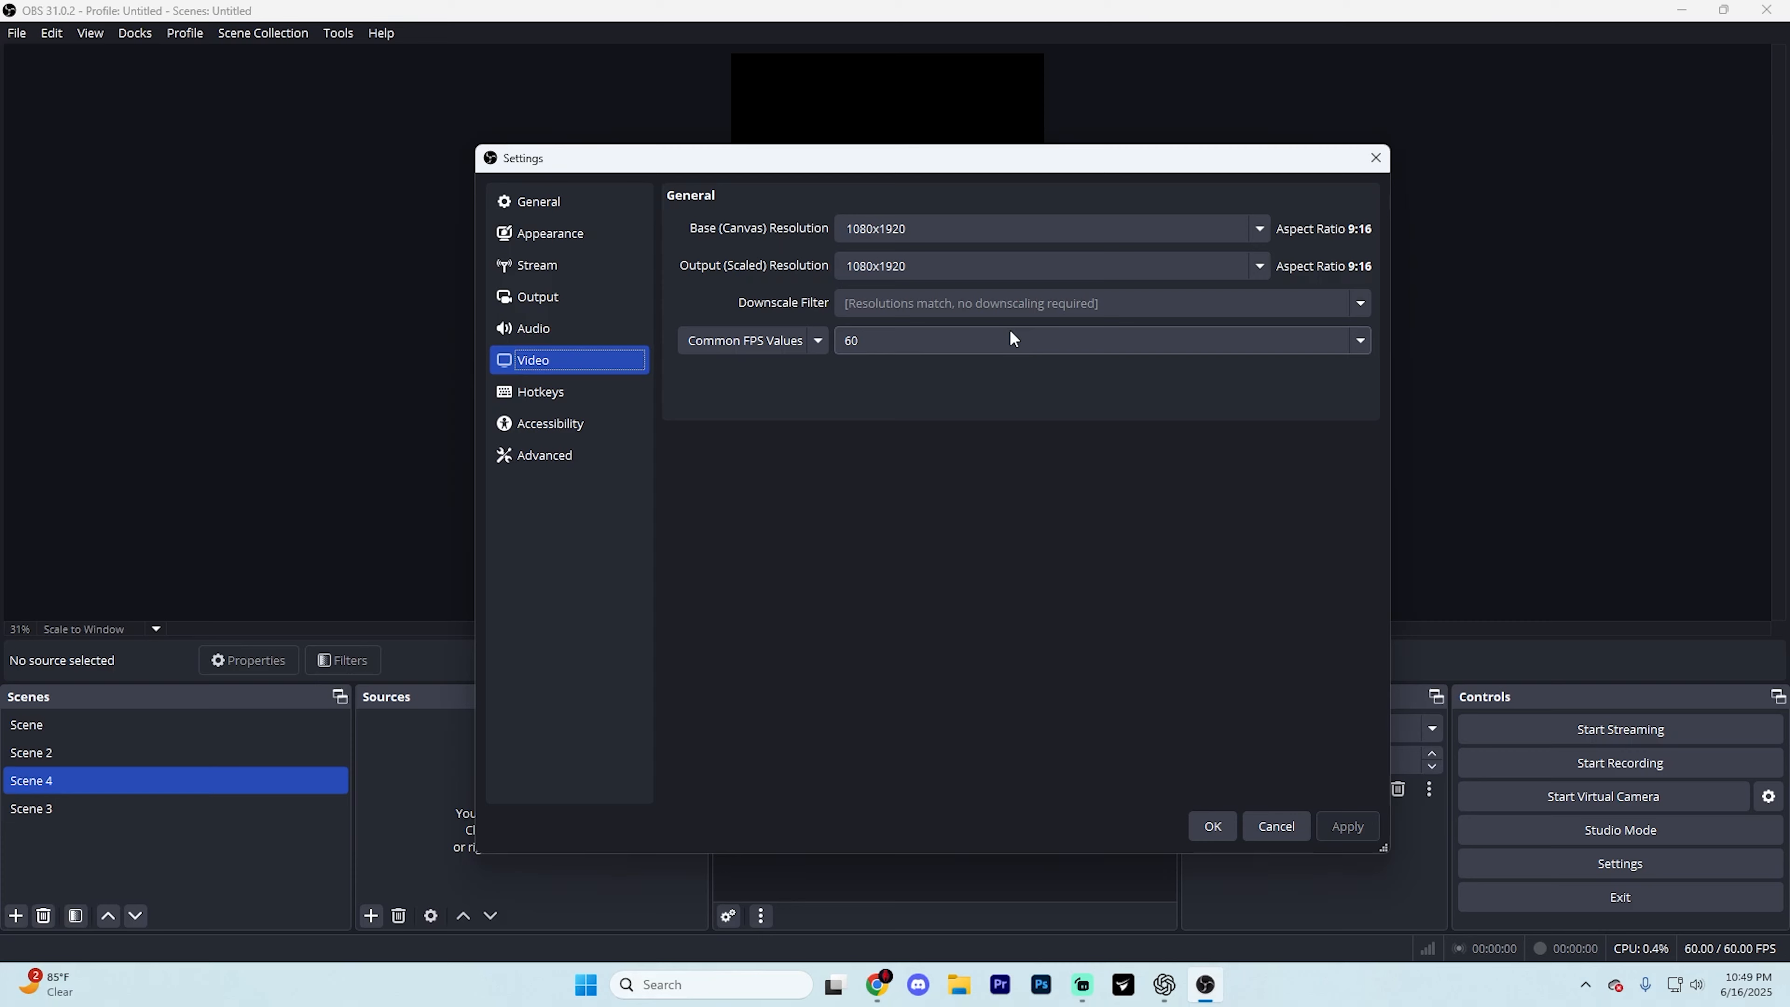
{"action": "left_click", "coordinate": [1010, 331]}
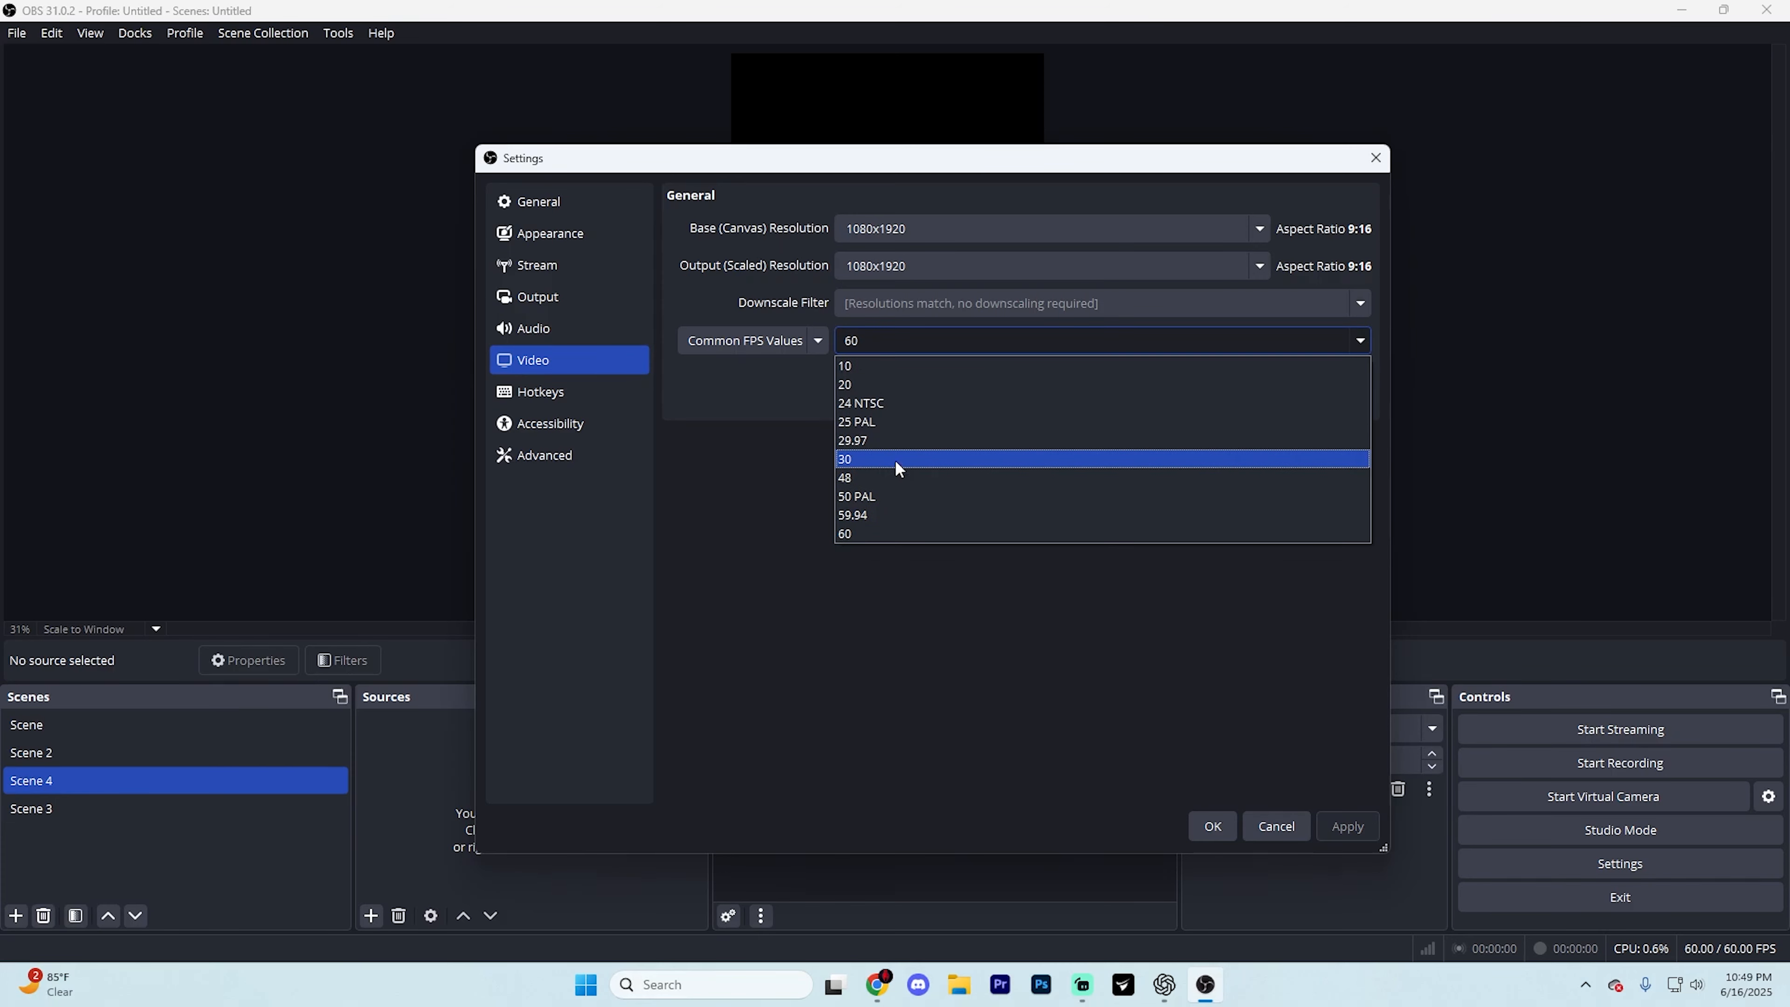
{"action": "left_click", "coordinate": [878, 534]}
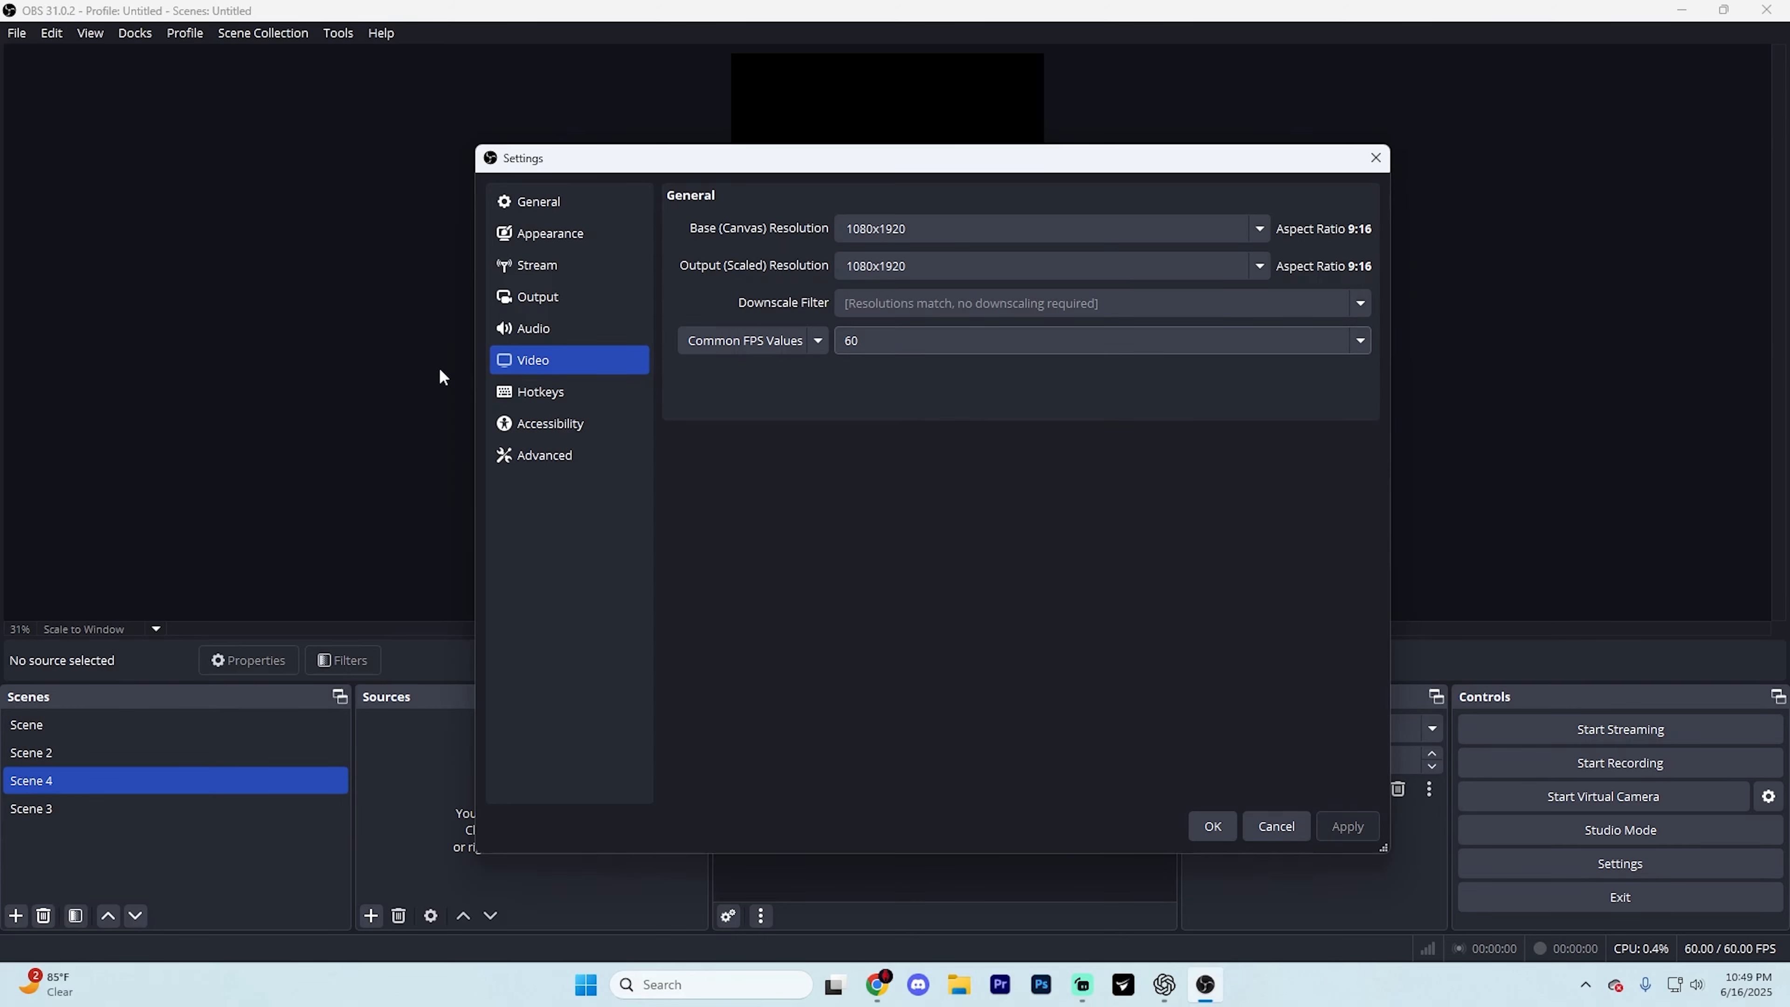
{"action": "left_click", "coordinate": [541, 391]}
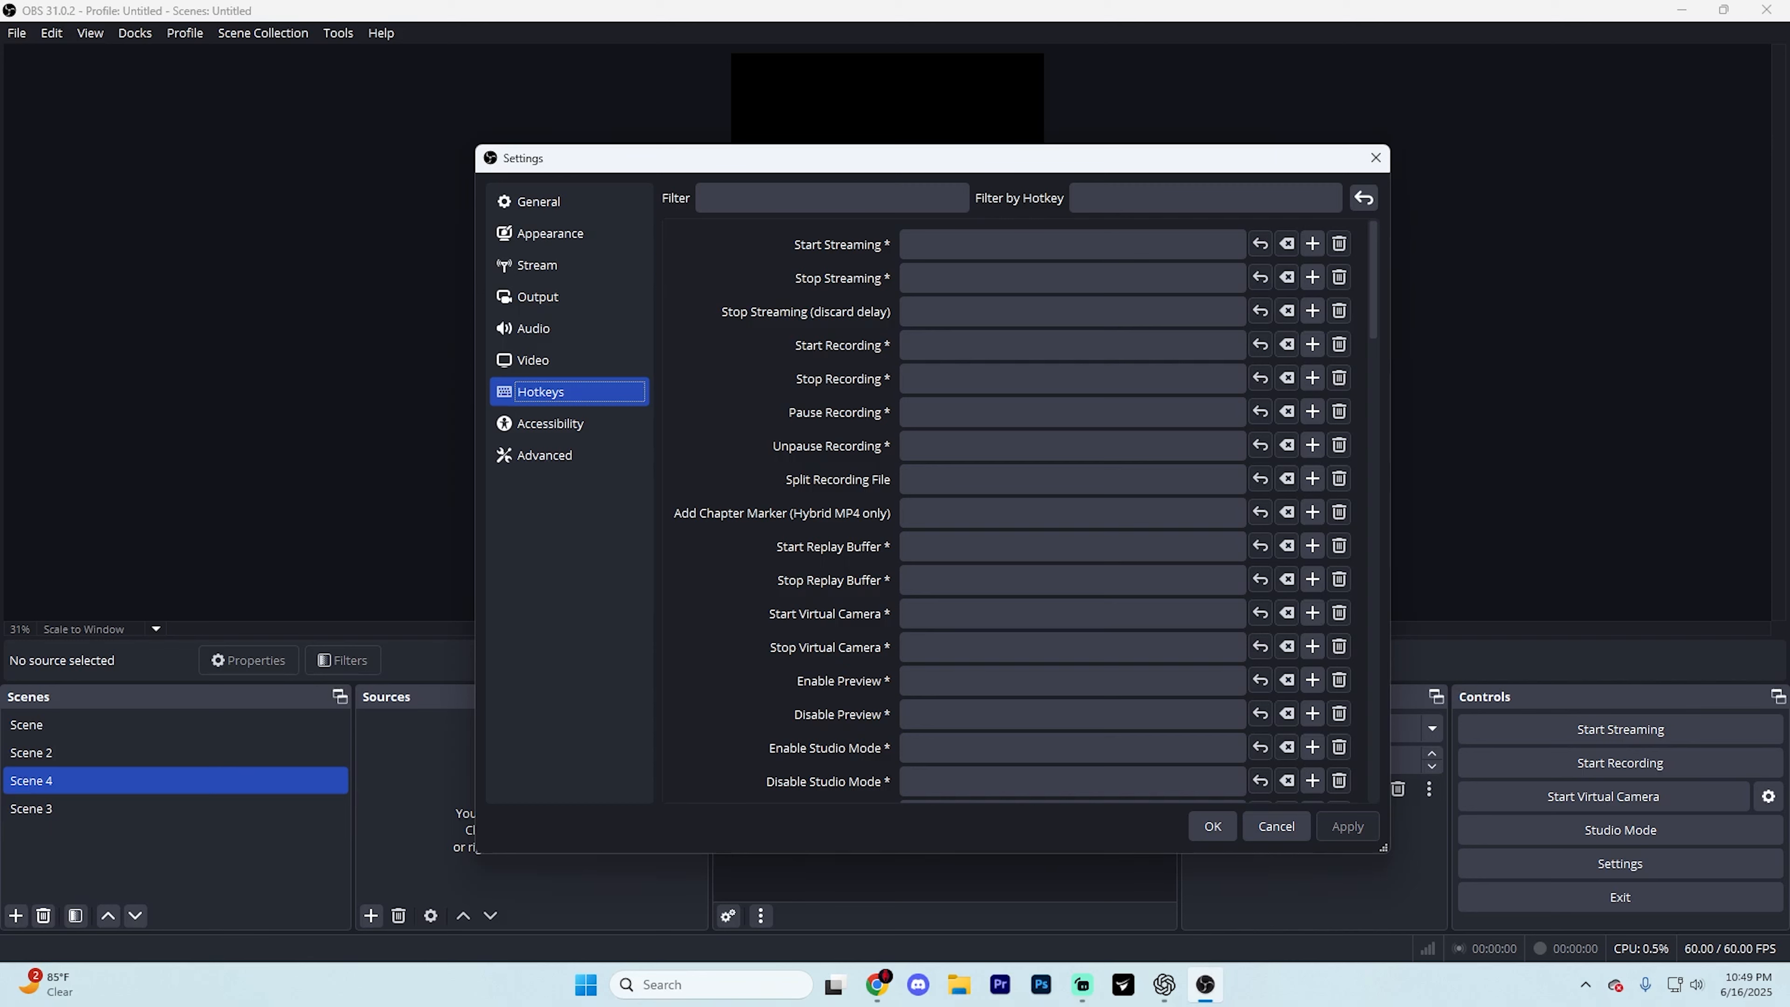
{"action": "left_click", "coordinate": [1208, 831]}
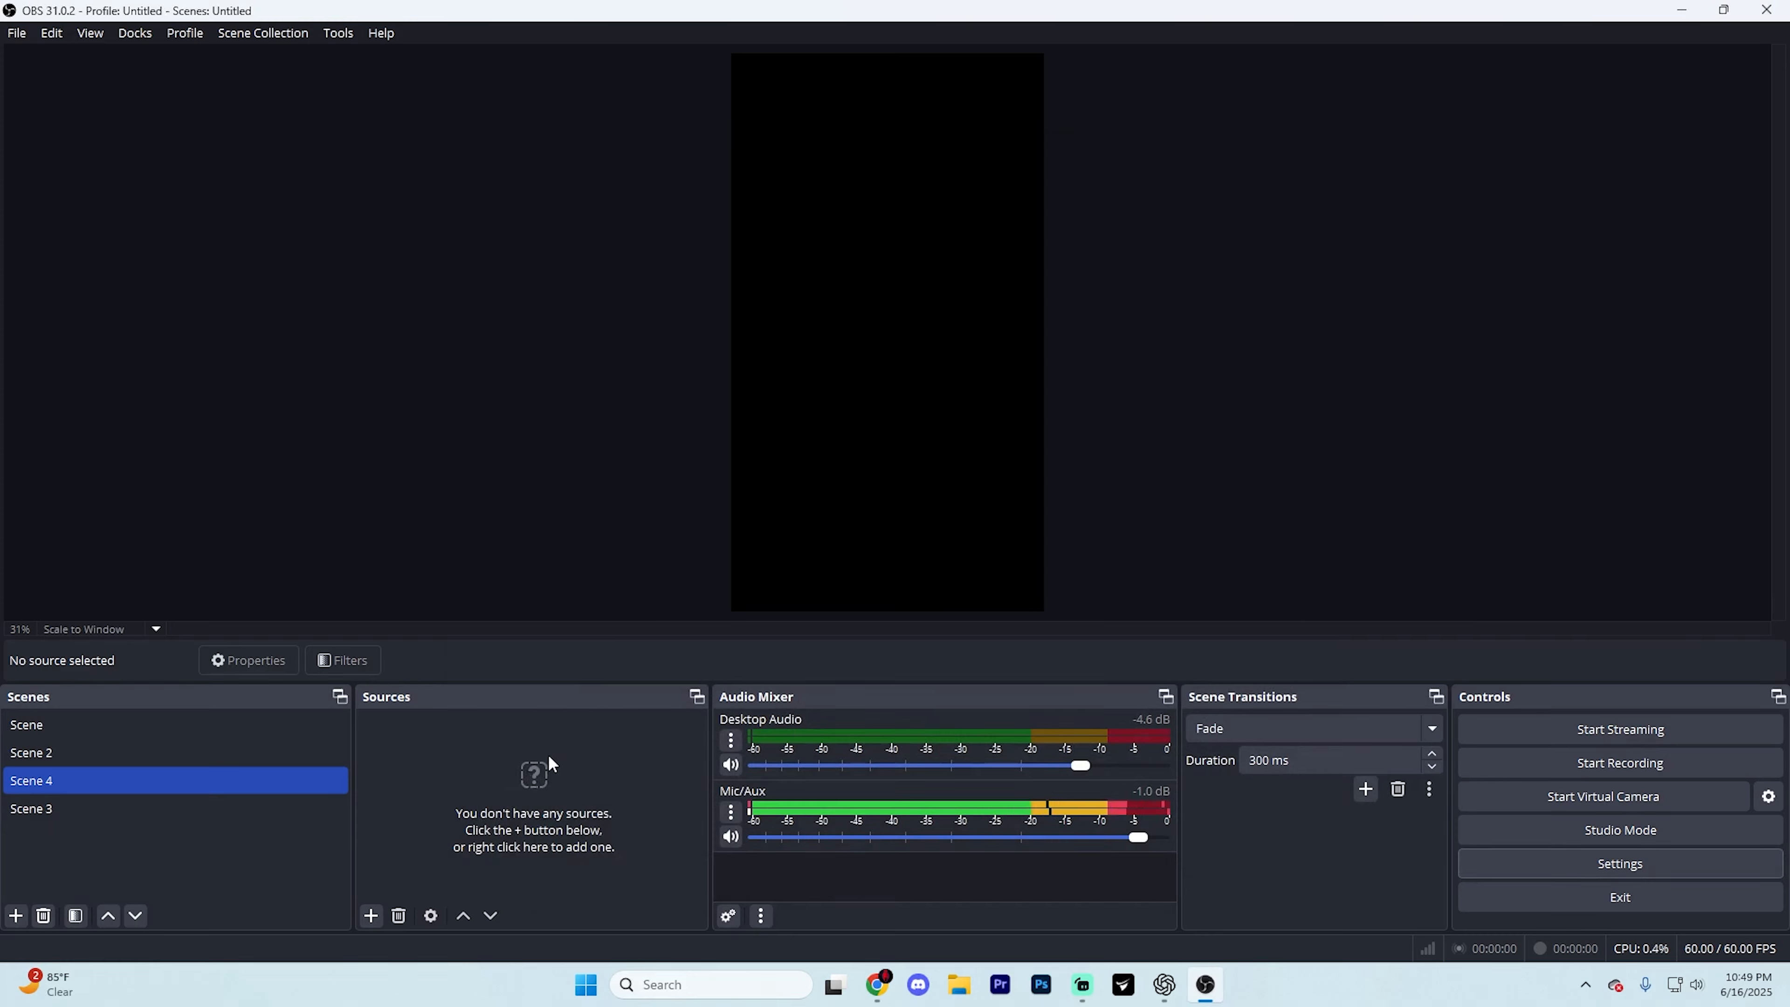
Step: Add a new Display Capture source to the new scene, capturing the AW2521HF 1920x1080 primary monitor
{"action": "left_click", "coordinate": [373, 917]}
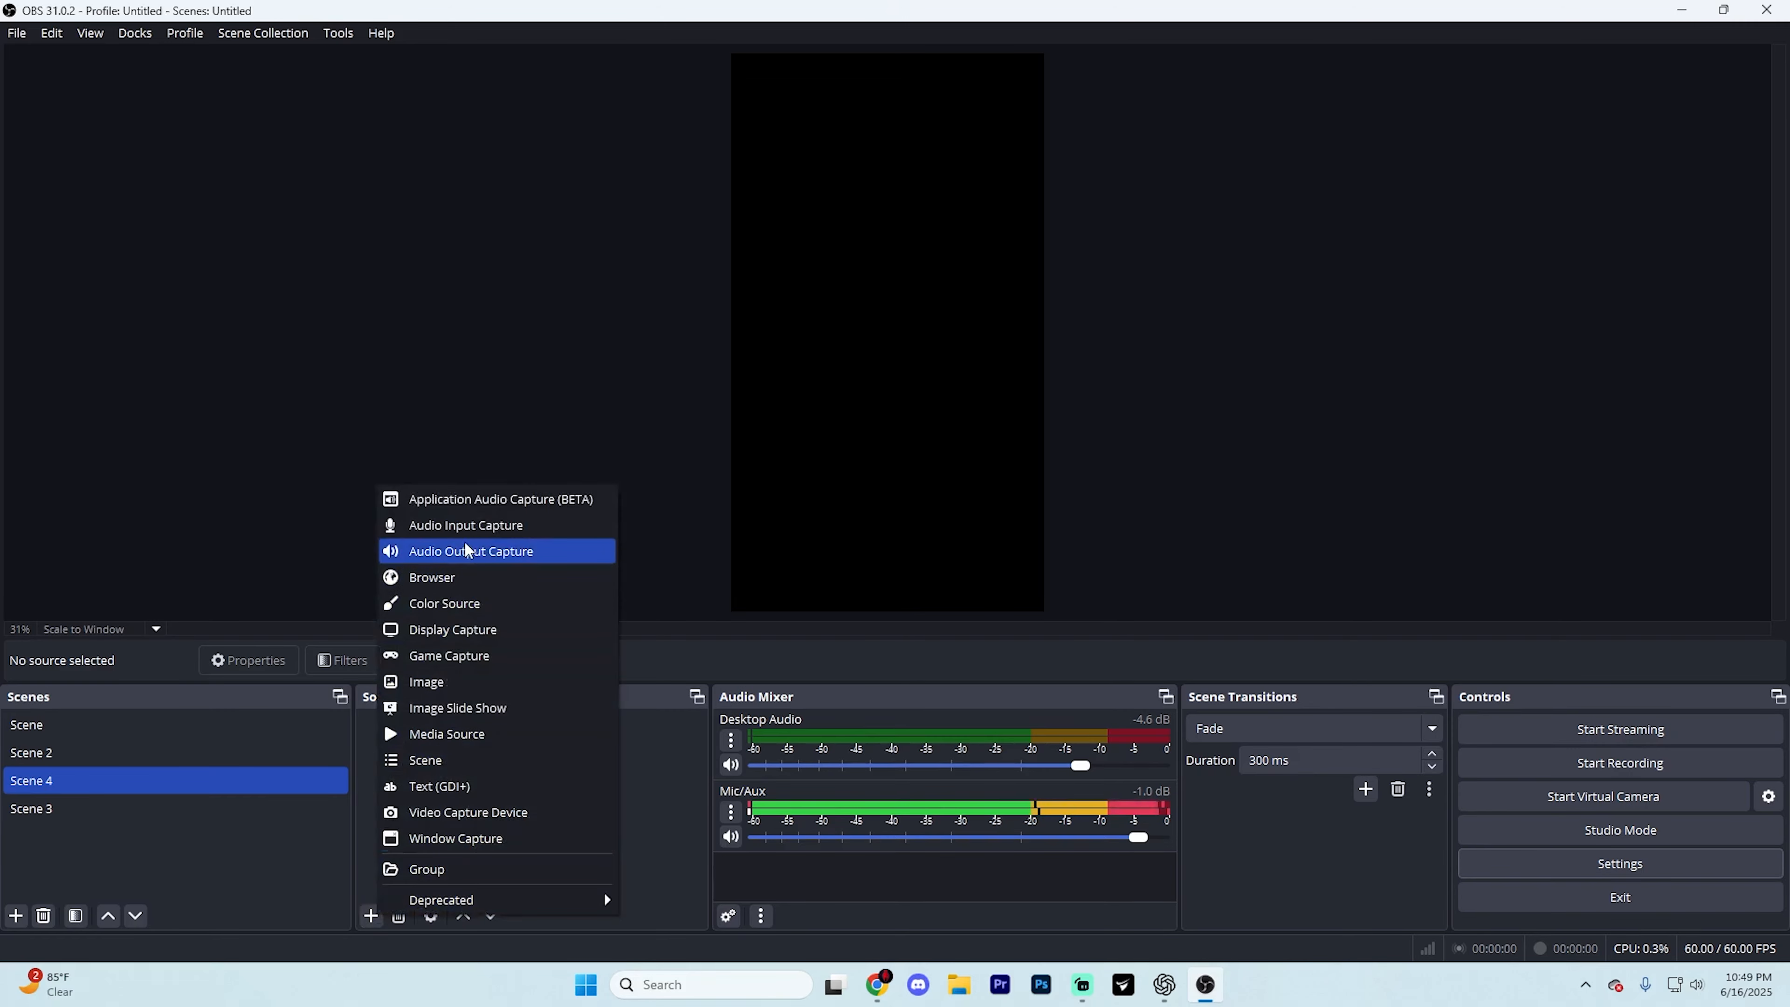
{"action": "left_click", "coordinate": [486, 630]}
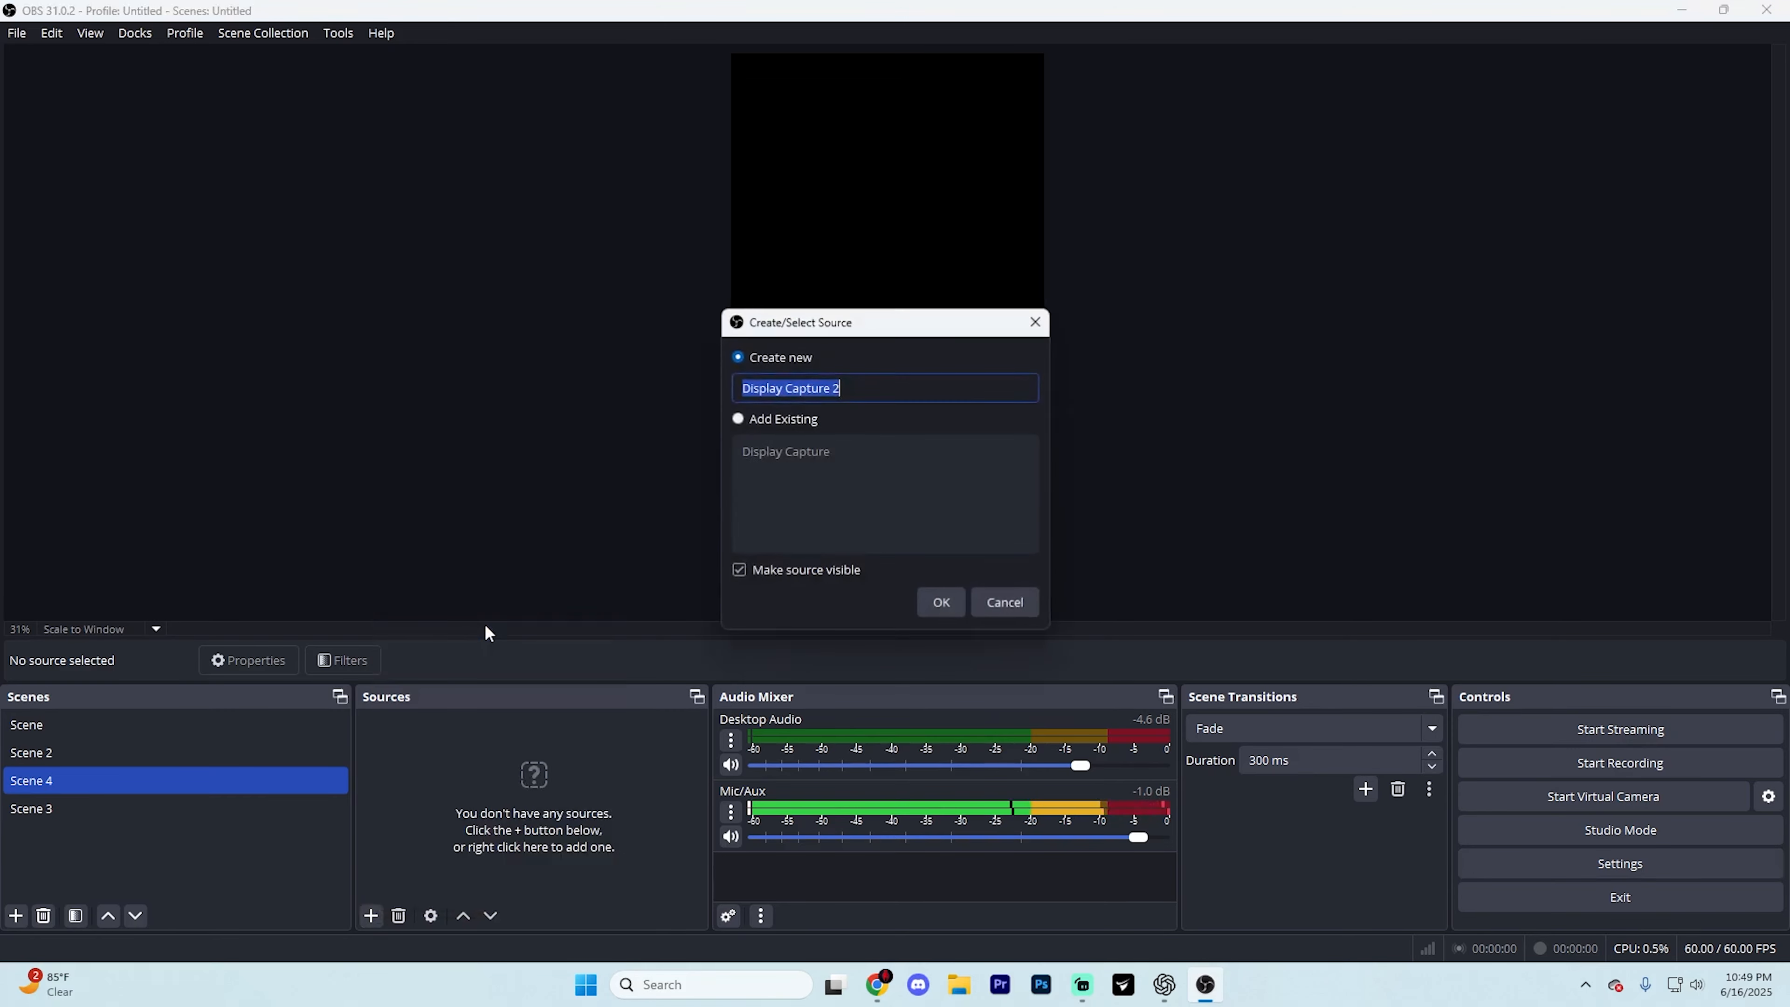
{"action": "left_click", "coordinate": [943, 603]}
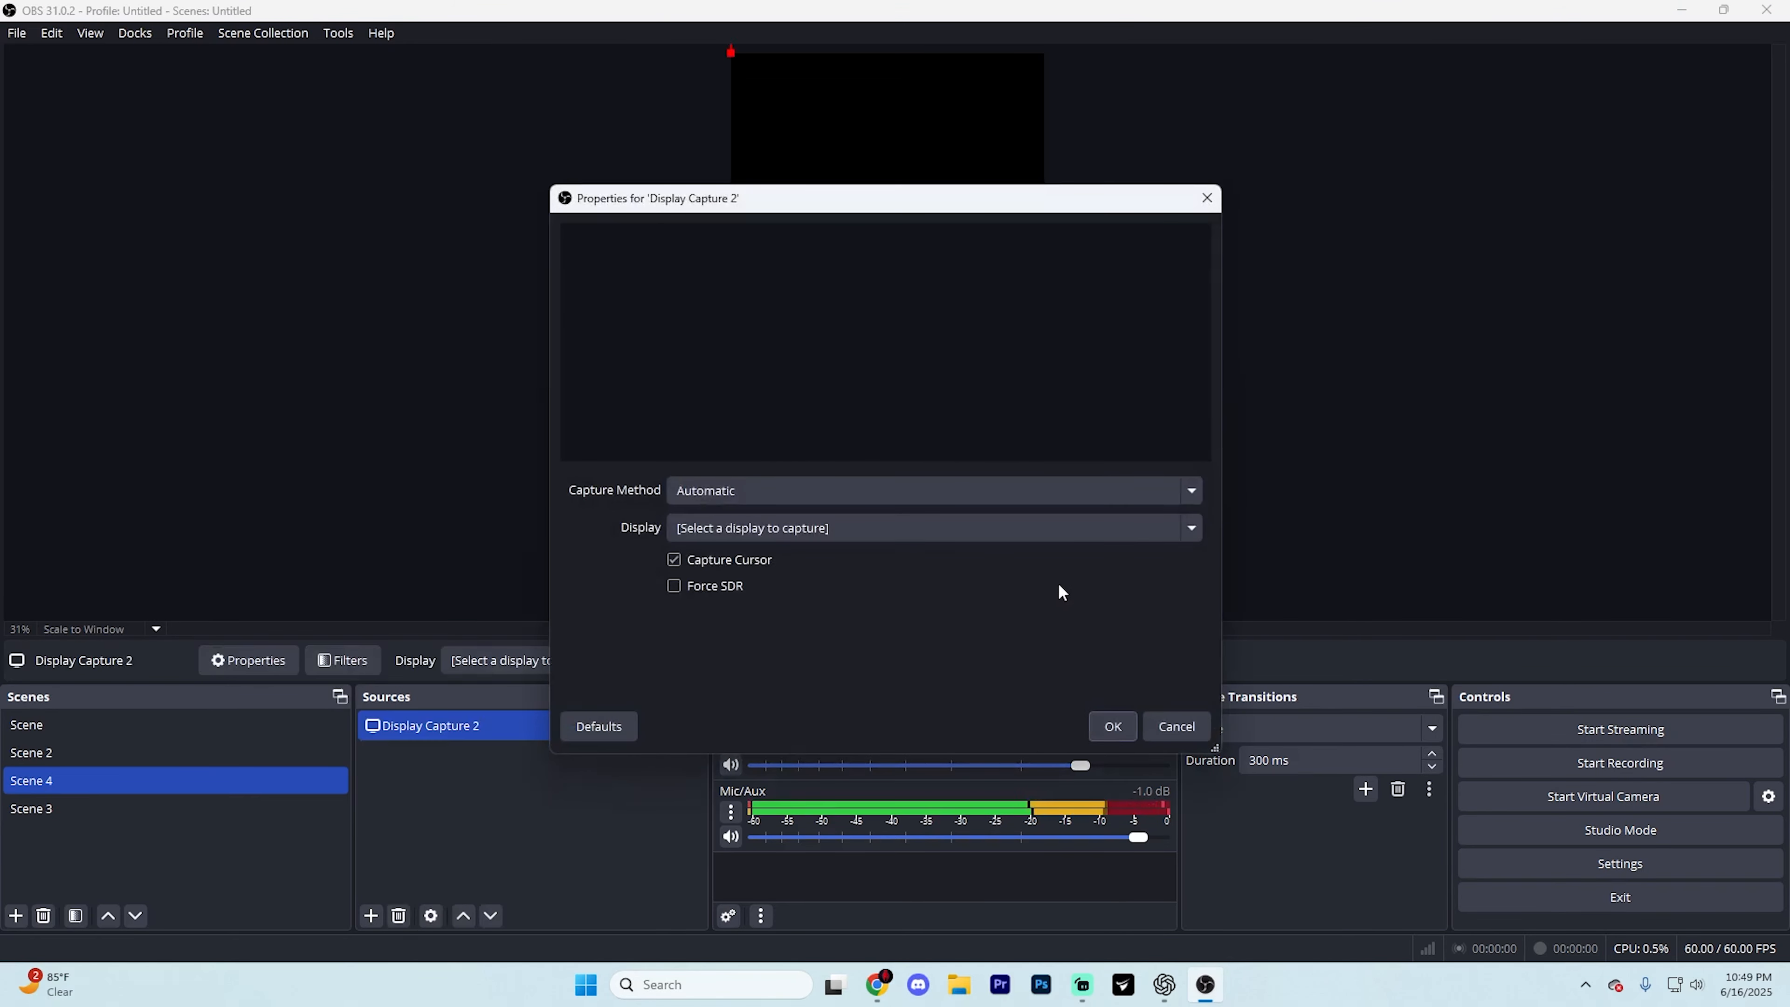
{"action": "left_click", "coordinate": [756, 526]}
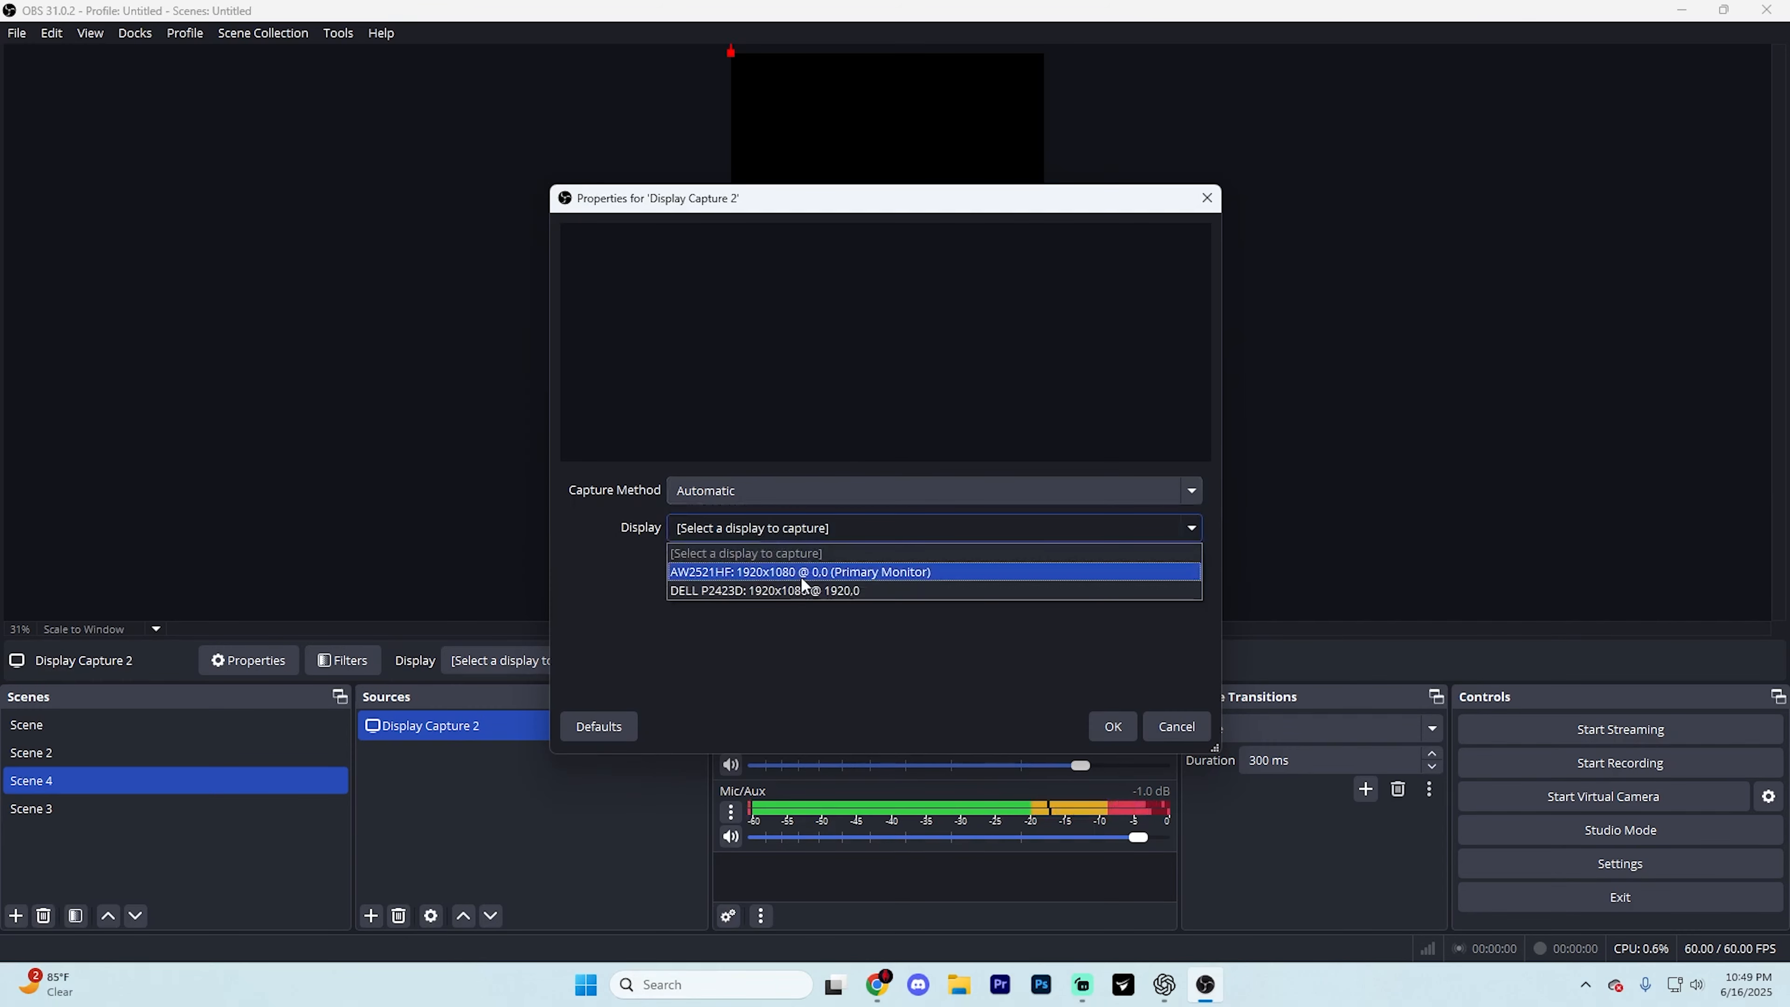
{"action": "left_click", "coordinate": [850, 571]}
{"action": "left_click", "coordinate": [1122, 731]}
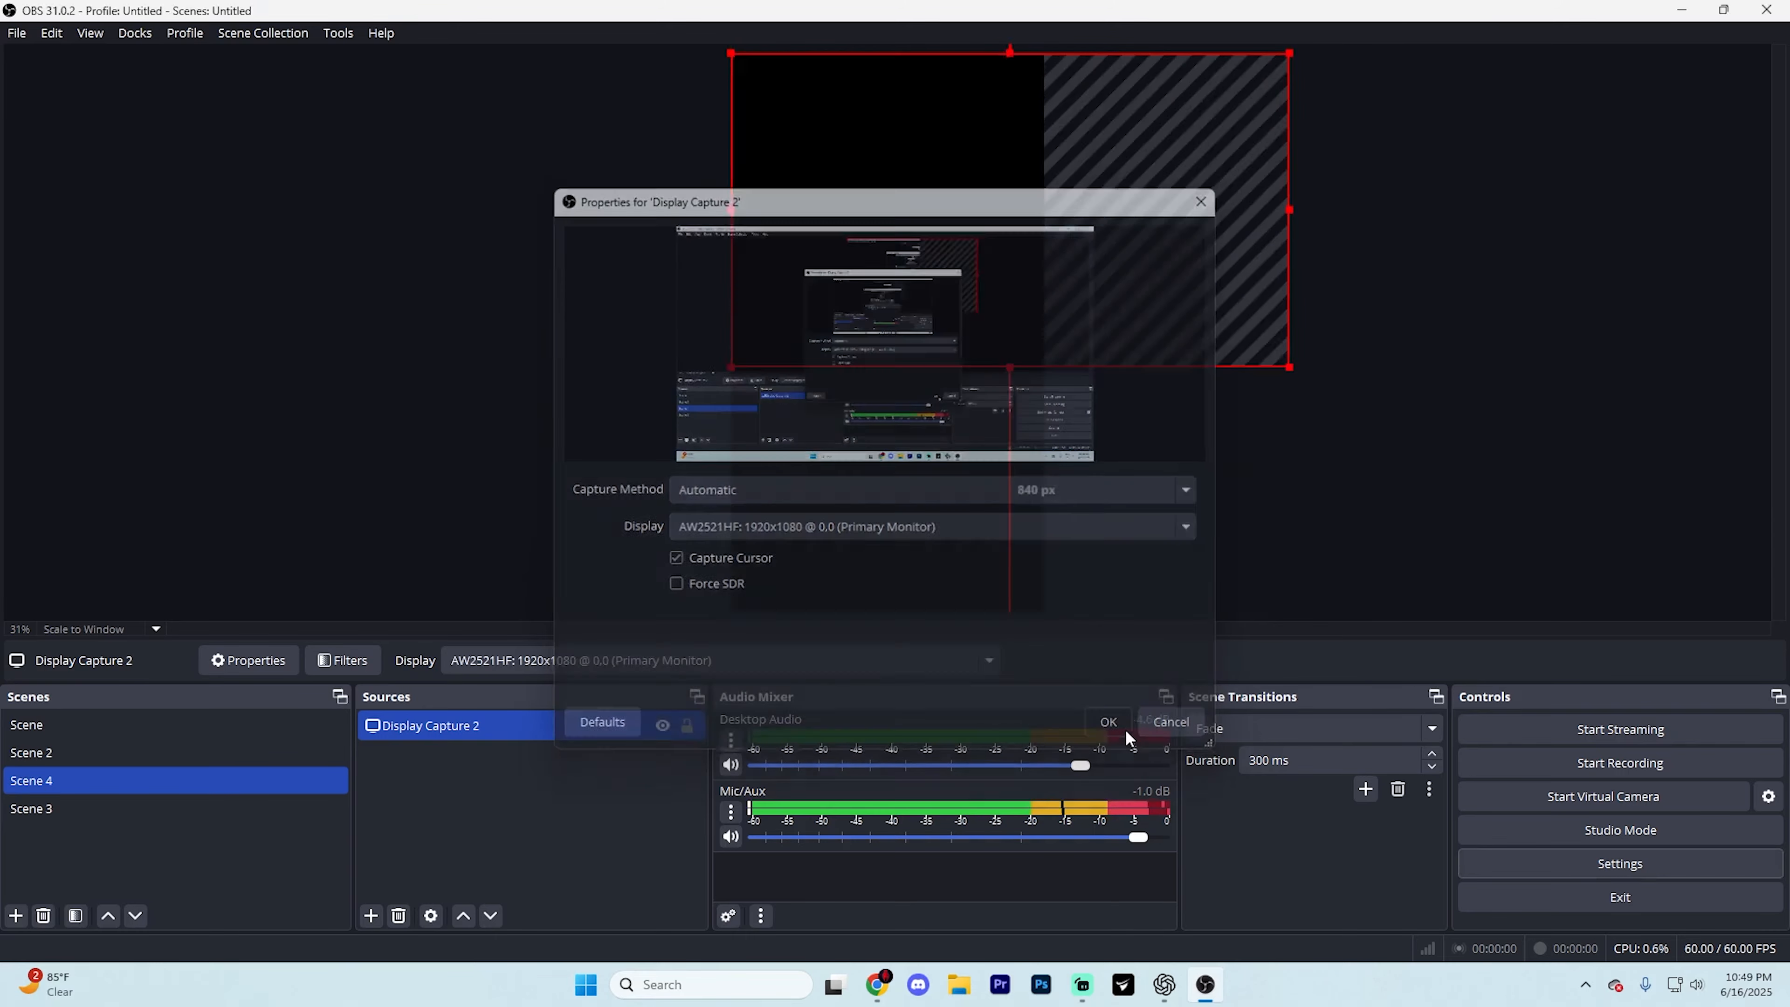
Step: Move the display capture near the middle of the vertical canvas, about 384 px from its top and 456 px from its bottom
{"action": "left_click_drag", "start_coordinate": [1013, 263], "coordinate": [922, 376]}
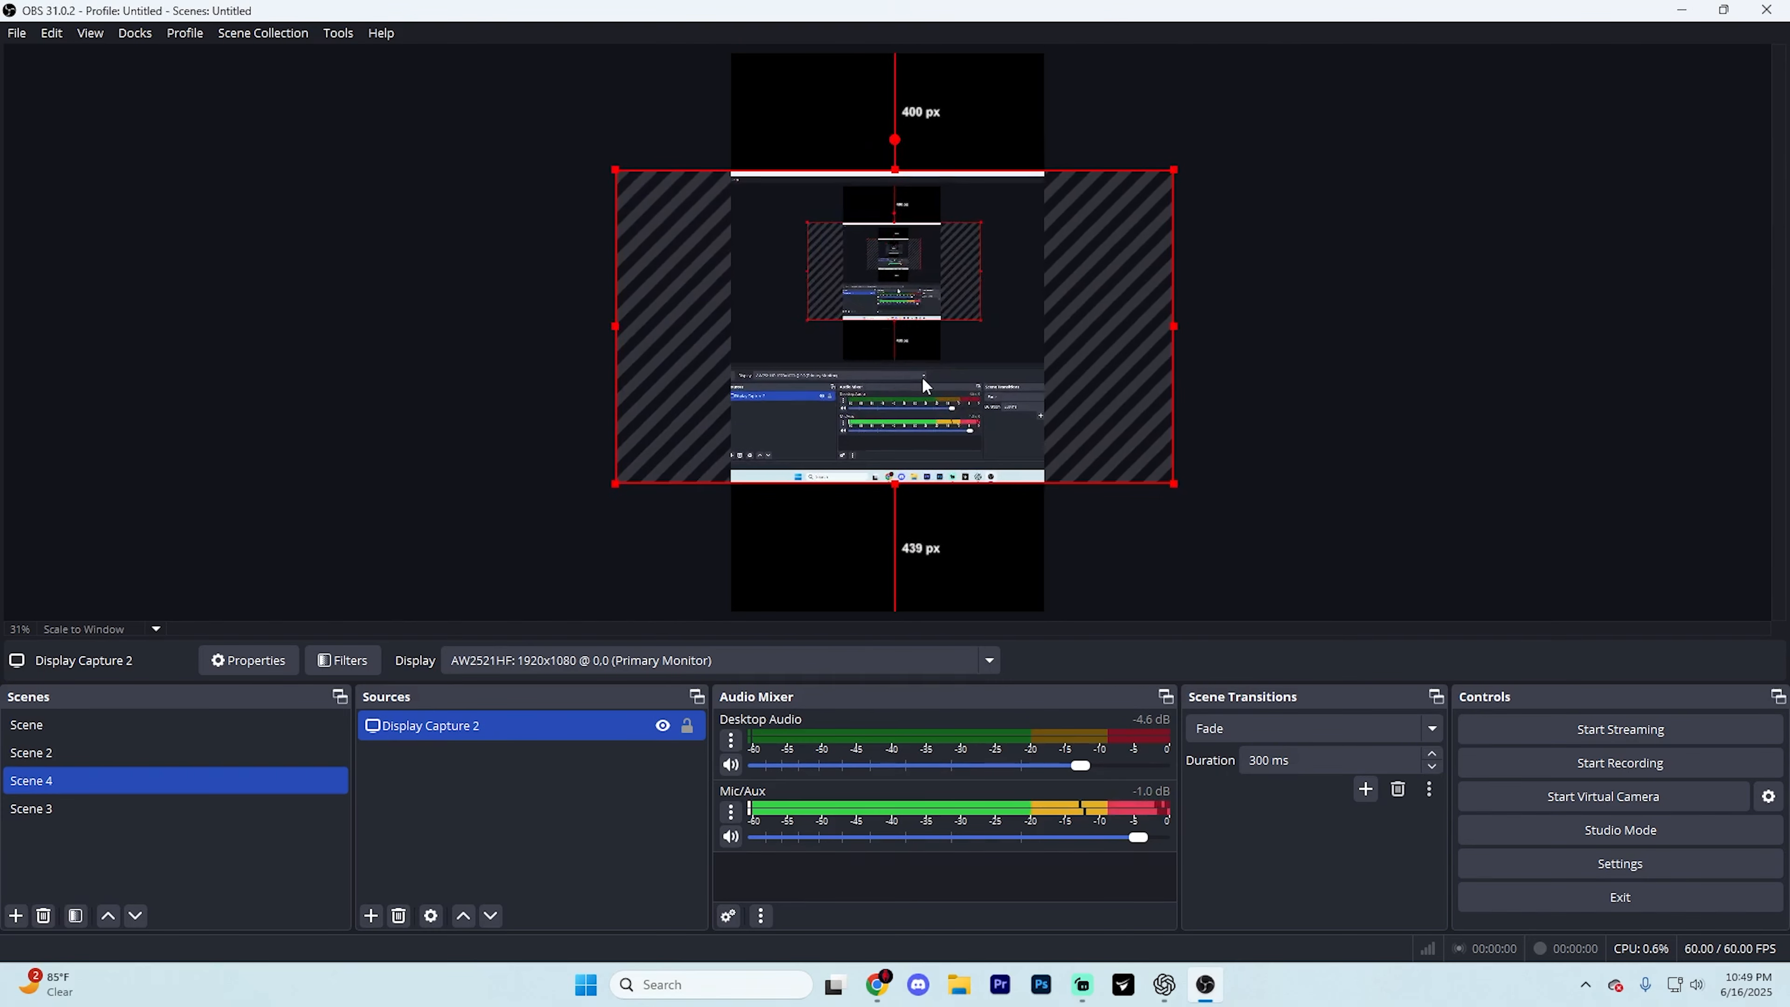
{"action": "left_click_drag", "start_coordinate": [1156, 11], "coordinate": [1085, 7]}
{"action": "mouse_move", "coordinate": [865, 337]}
{"action": "left_mouse_down"}
{"action": "mouse_move", "coordinate": [844, 336]}
{"action": "mouse_move", "coordinate": [862, 332]}
{"action": "left_mouse_up"}
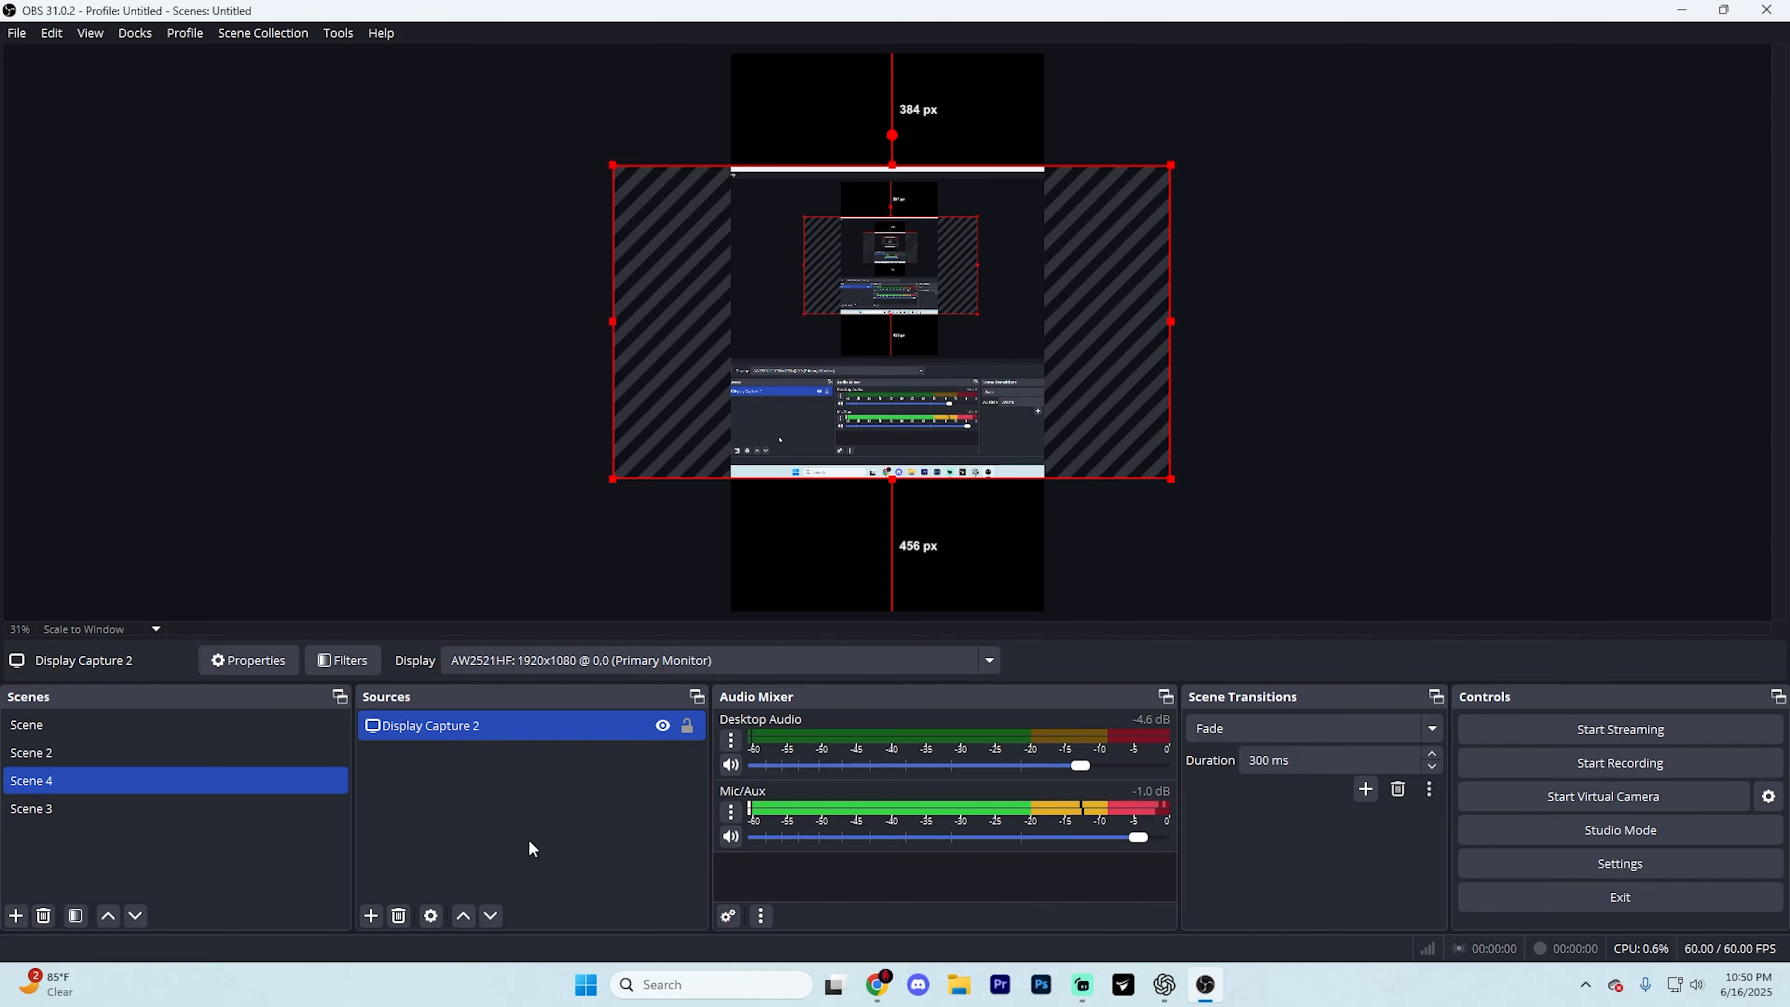
Step: In the scene named Scene, align the Webcam source with the canvas's upper-left corner and make the Display Capture source visible
{"action": "left_click", "coordinate": [133, 728]}
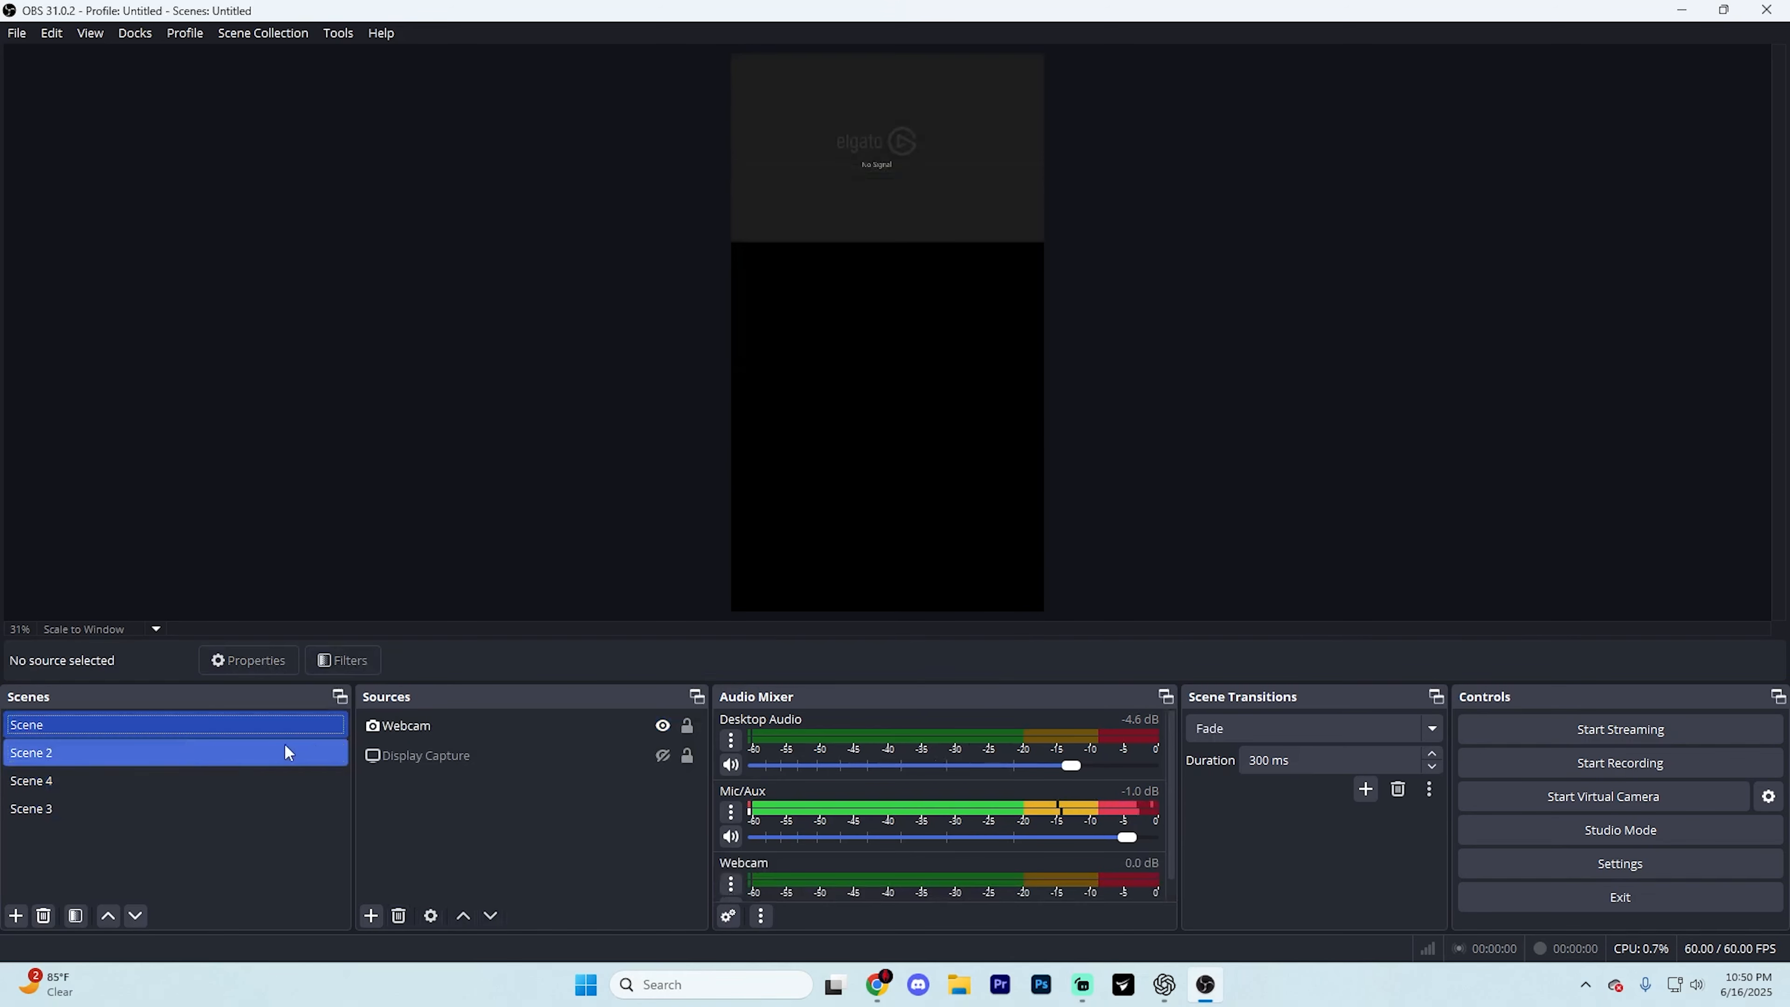
{"action": "left_click", "coordinate": [444, 726]}
{"action": "left_click_drag", "start_coordinate": [799, 148], "coordinate": [821, 154]}
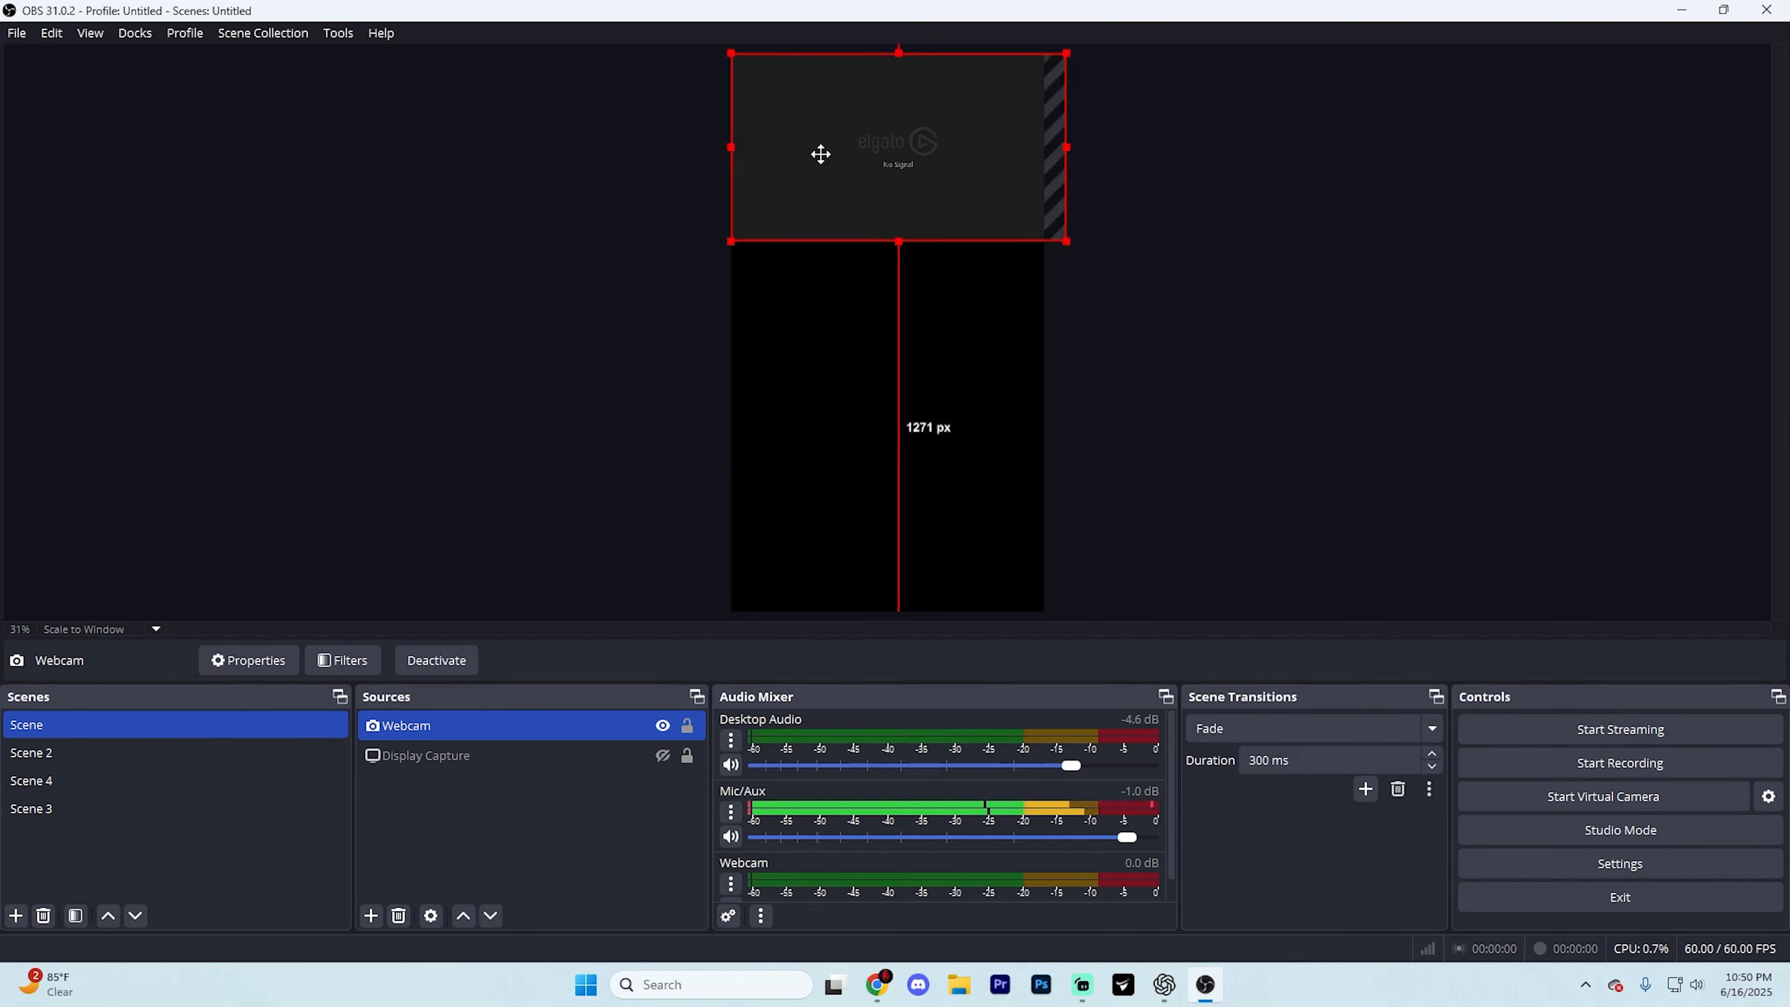
{"action": "left_click", "coordinate": [662, 755]}
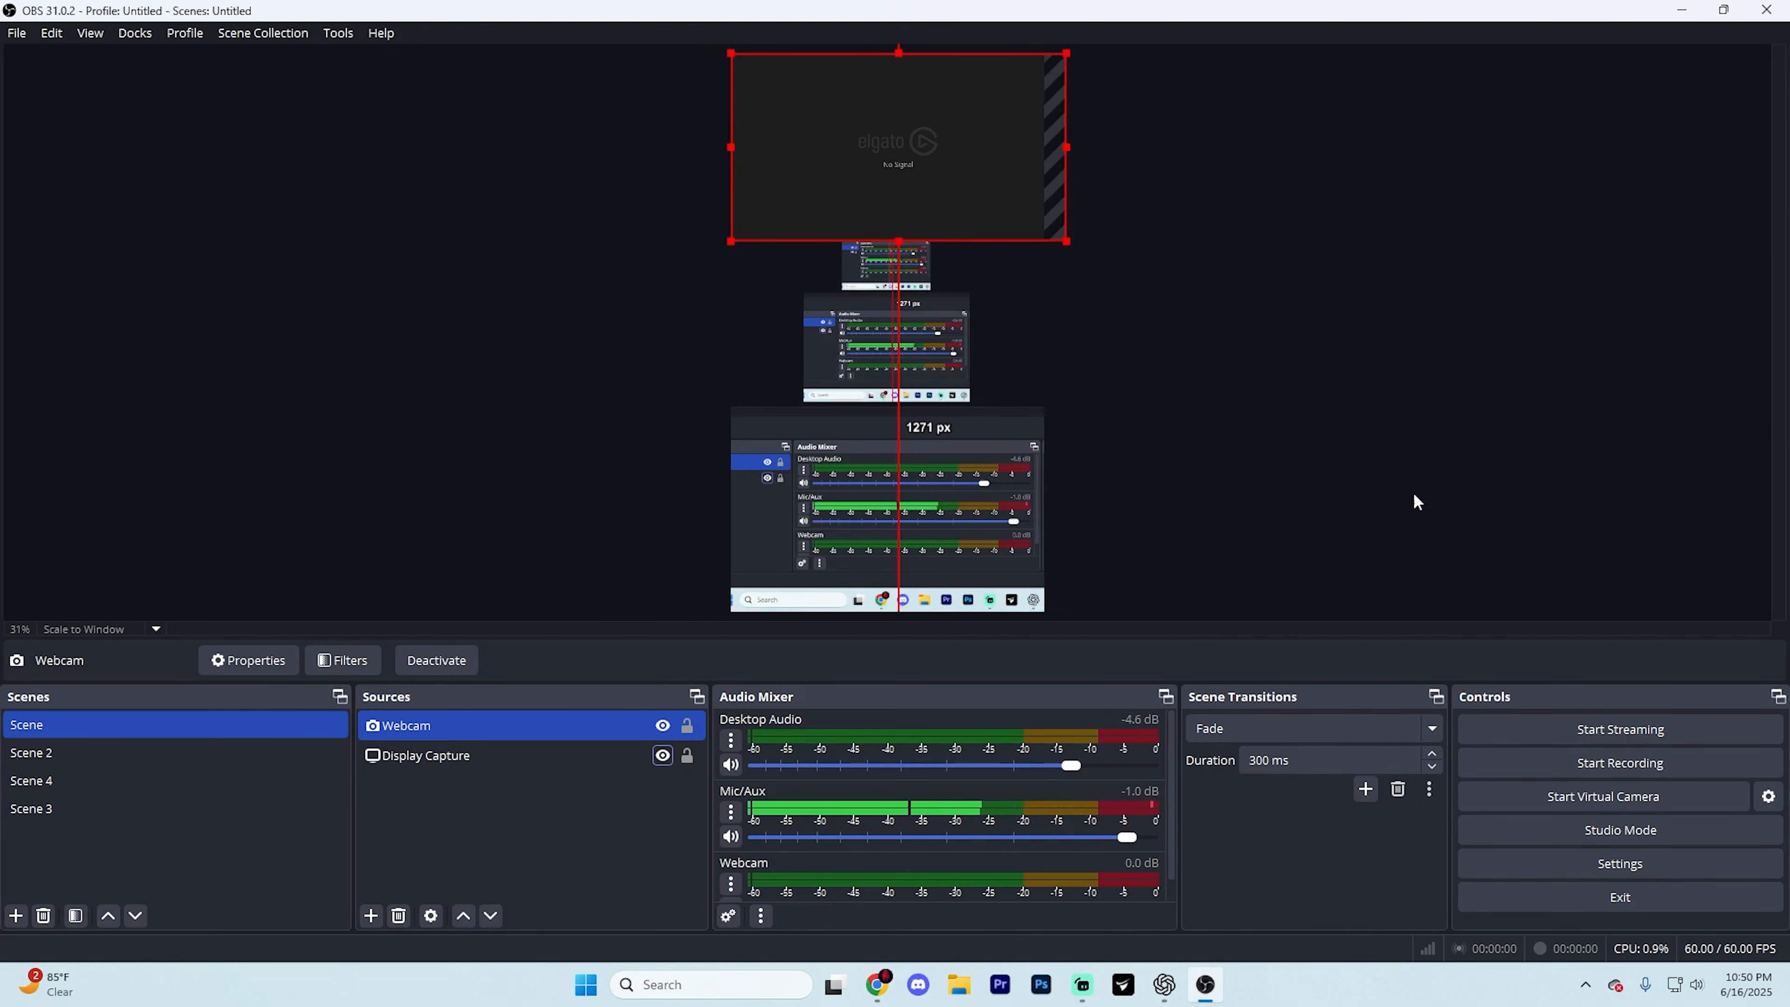
{"action": "left_click_drag", "start_coordinate": [1452, 14], "coordinate": [1245, 2]}
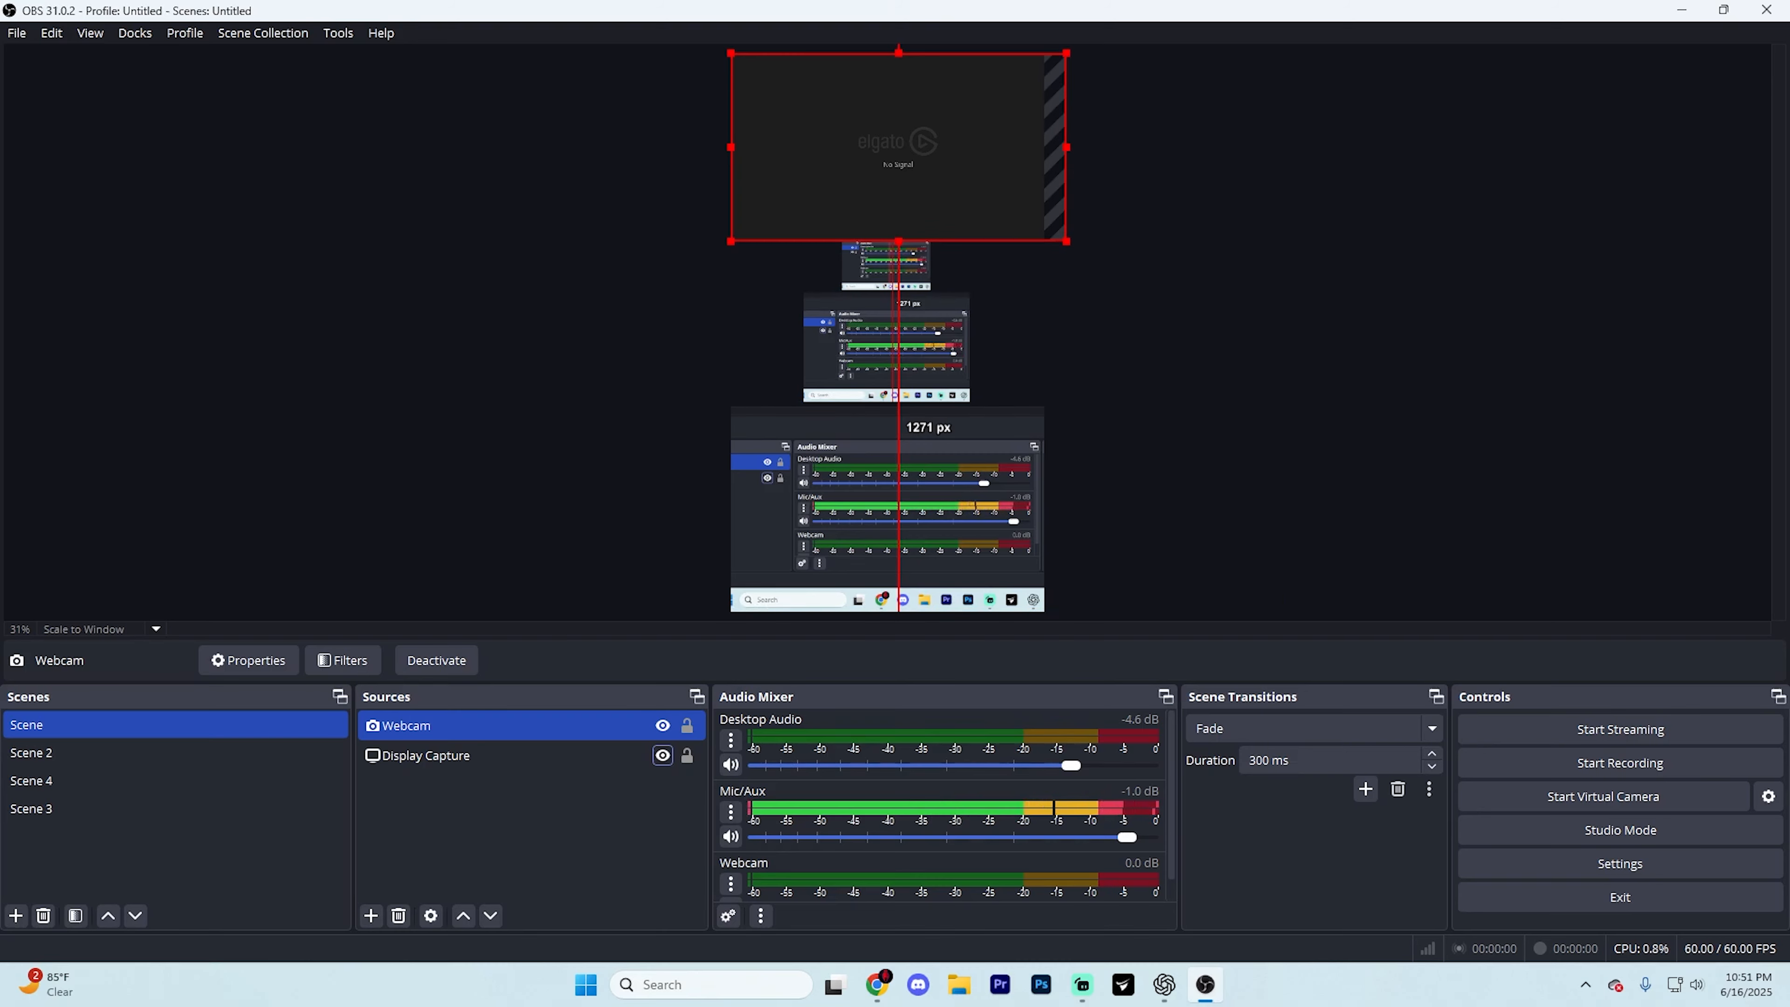
{"action": "key", "text": "alt+Tab"}
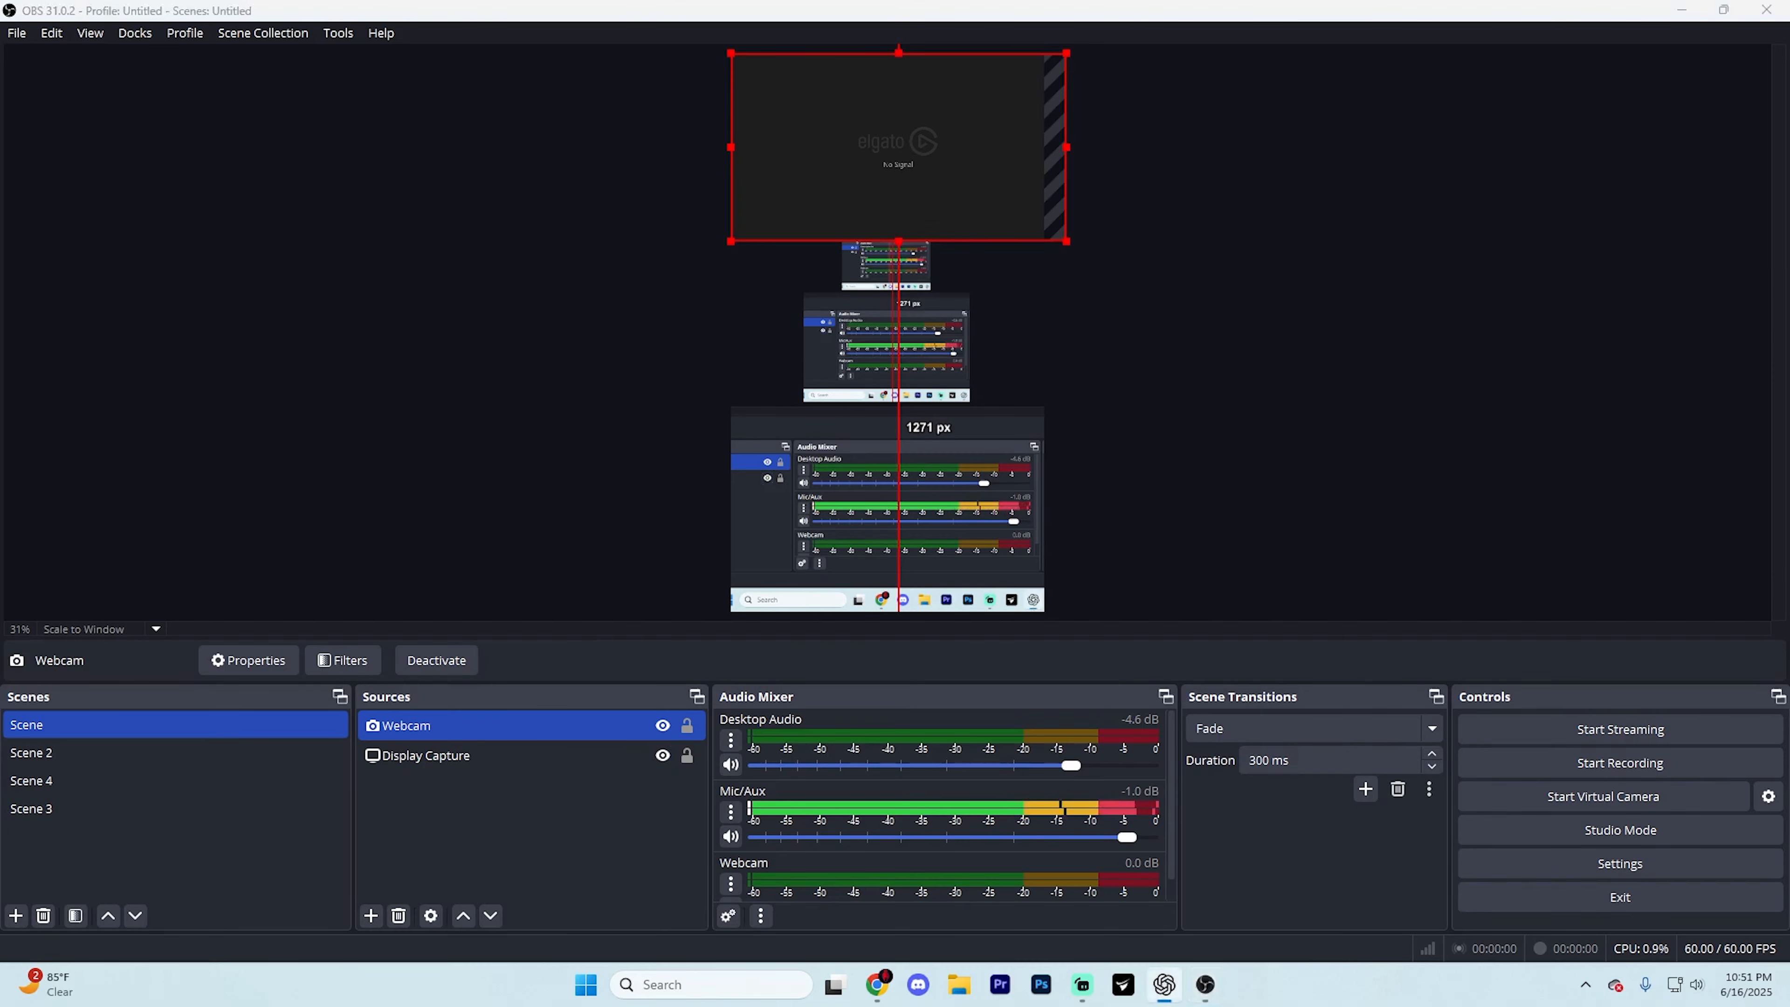
{"action": "key", "text": "alt+Tab"}
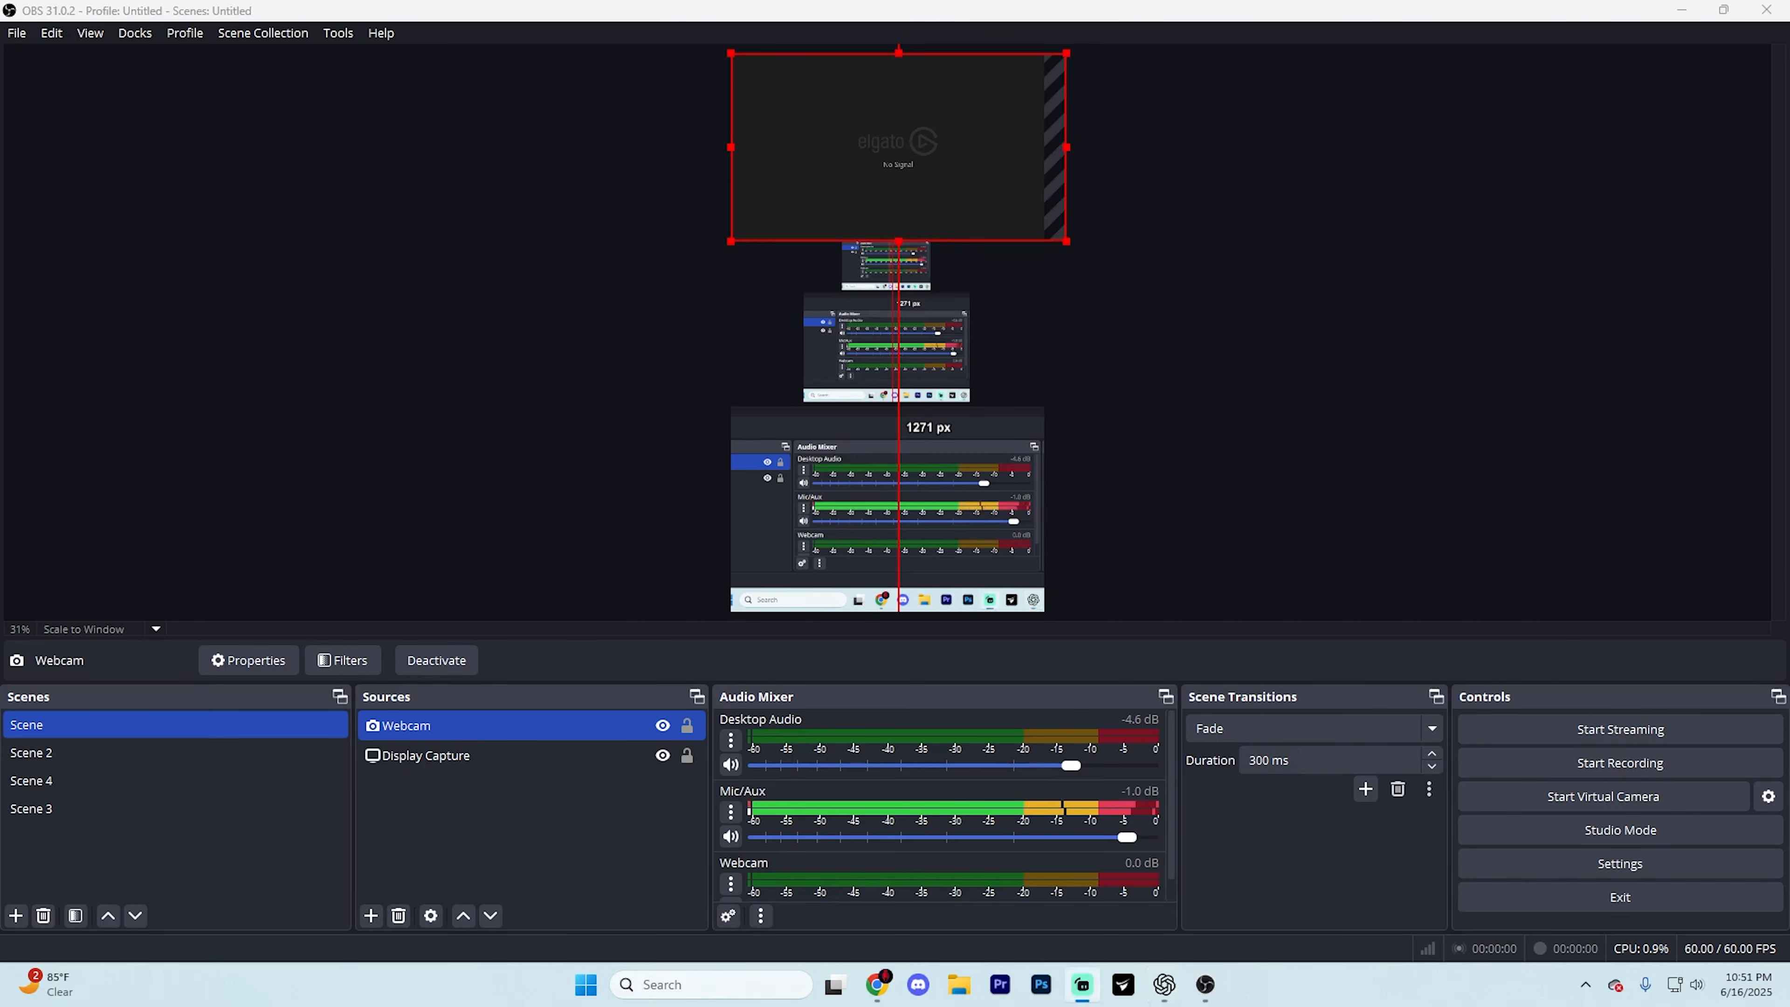